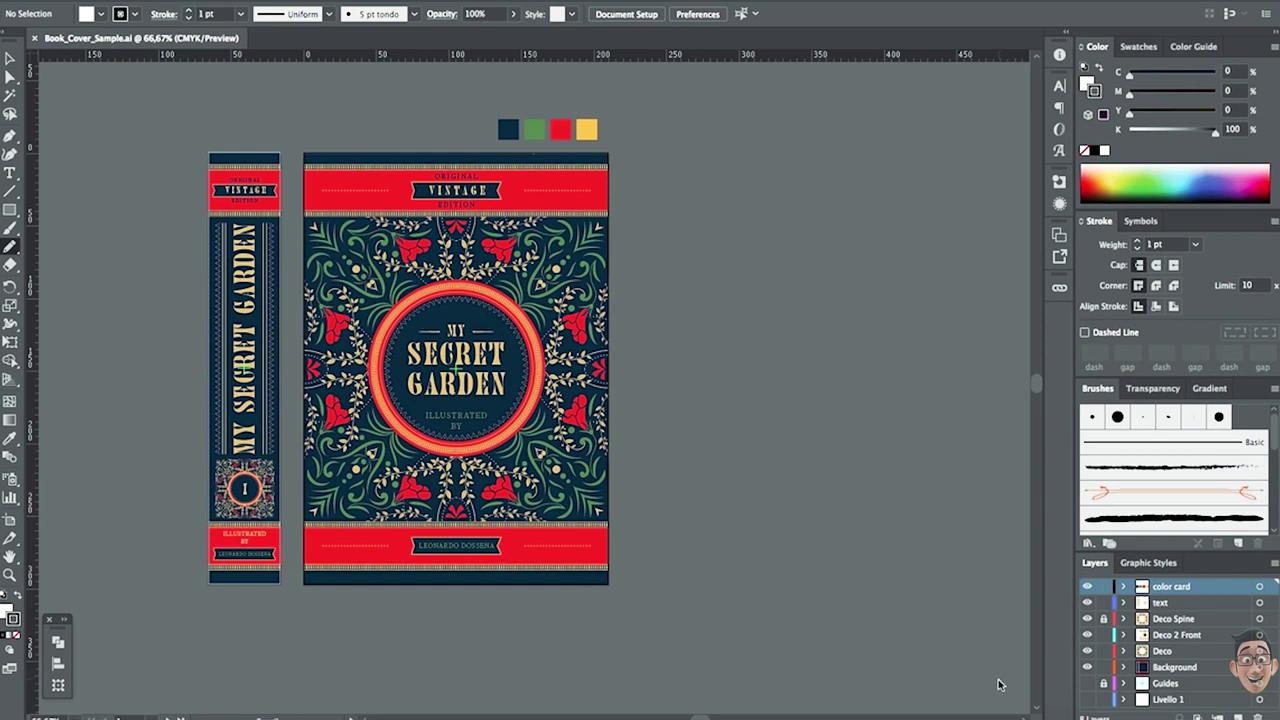
# Step: Create a new portrait A4 document of 21 x 29.7 cm in CMYK color and show its rulers
pyautogui.press('super+n')
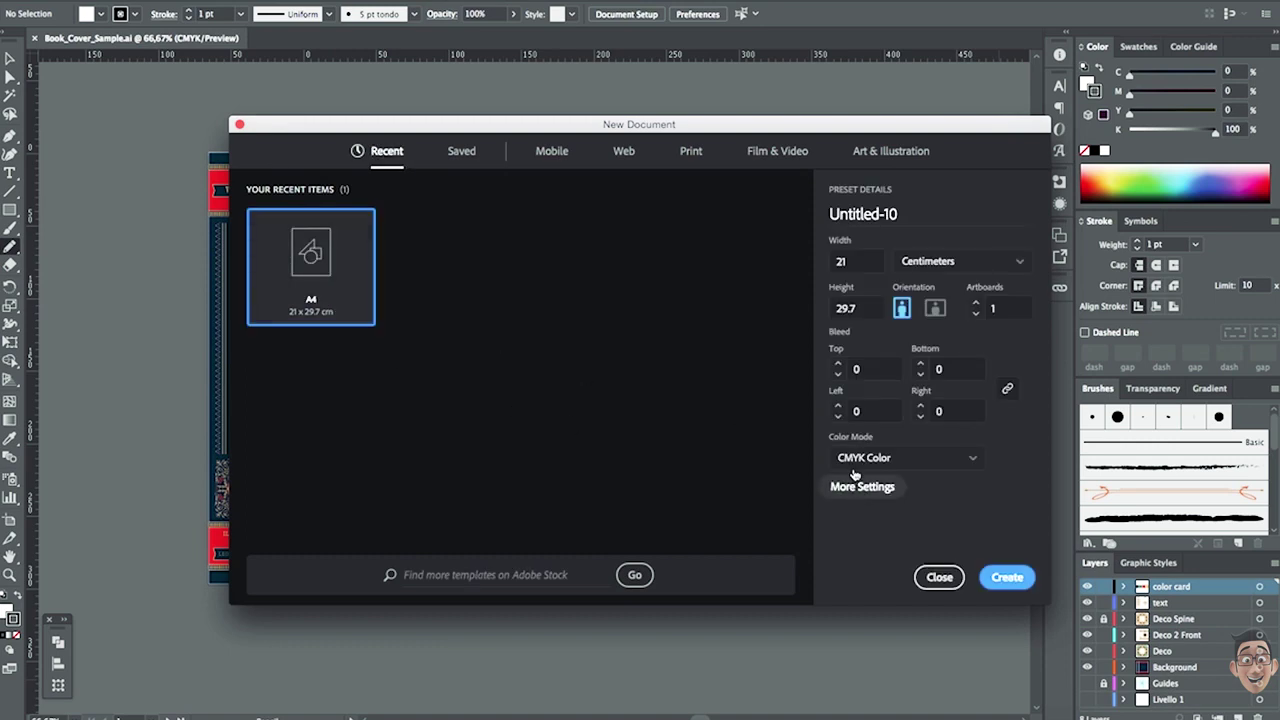
pyautogui.click(1007, 580)
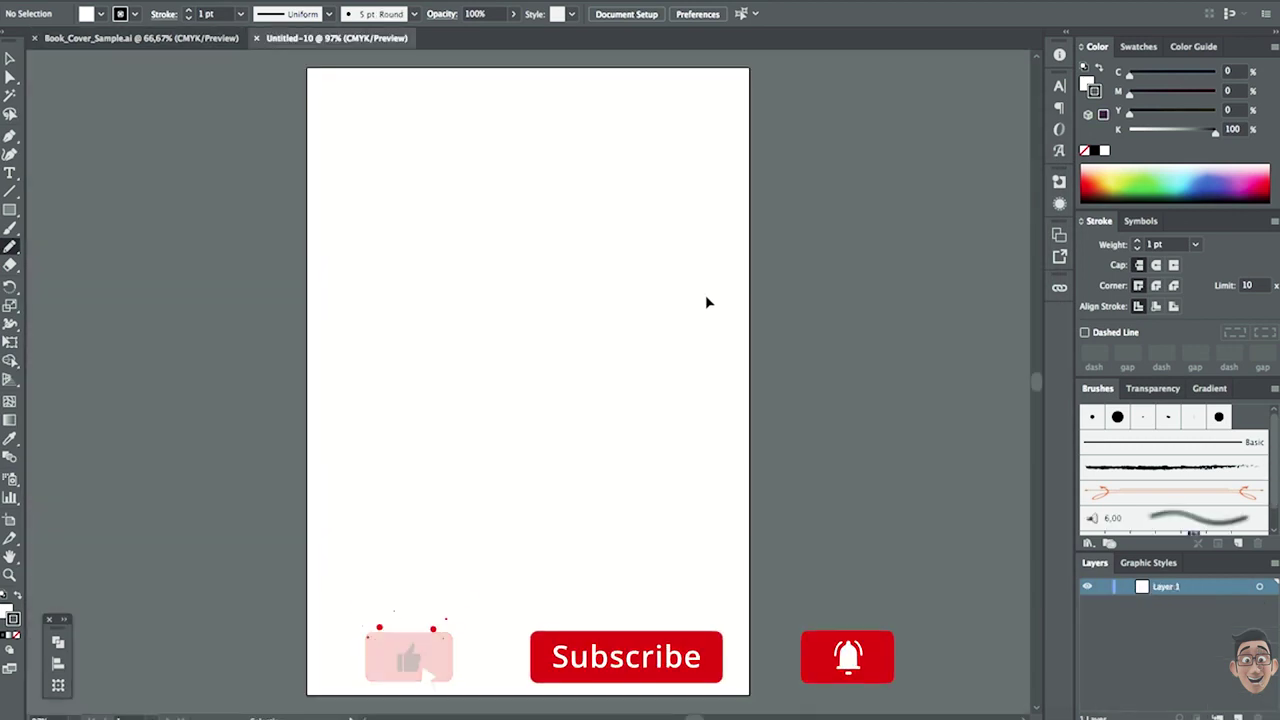
pyautogui.hotkey('ctrl', 'r')
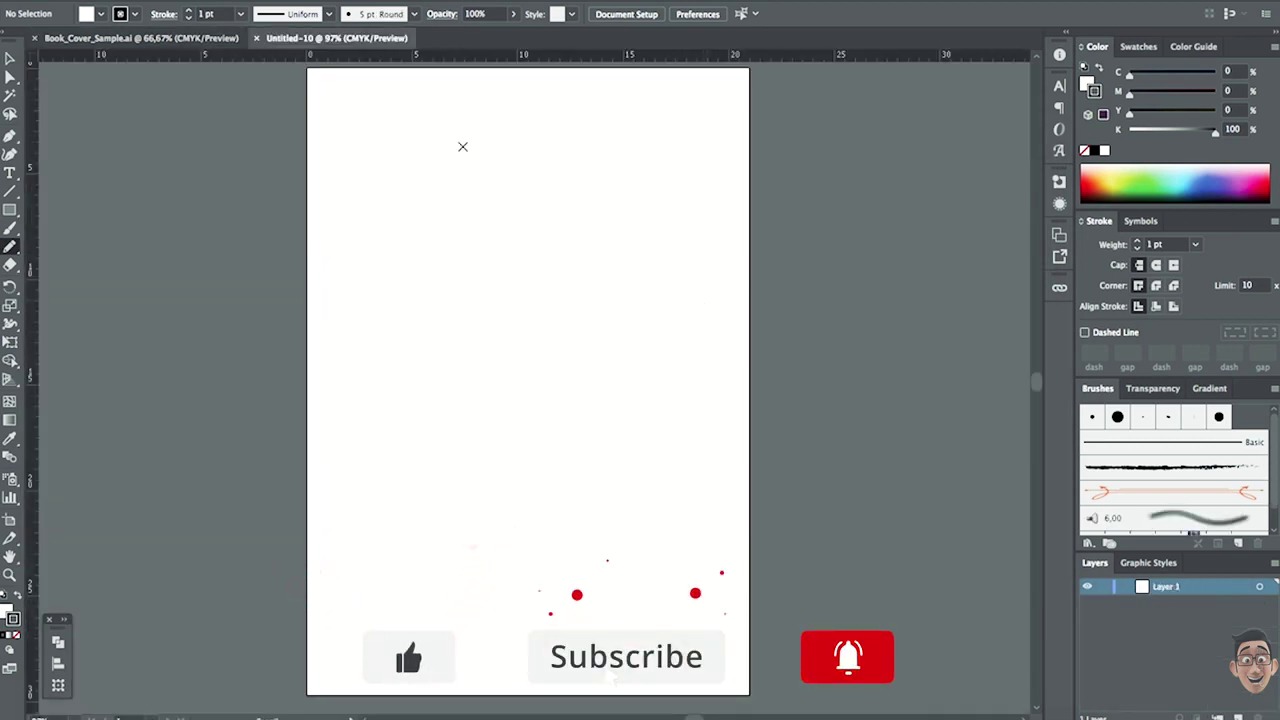
pyautogui.click(370, 0)
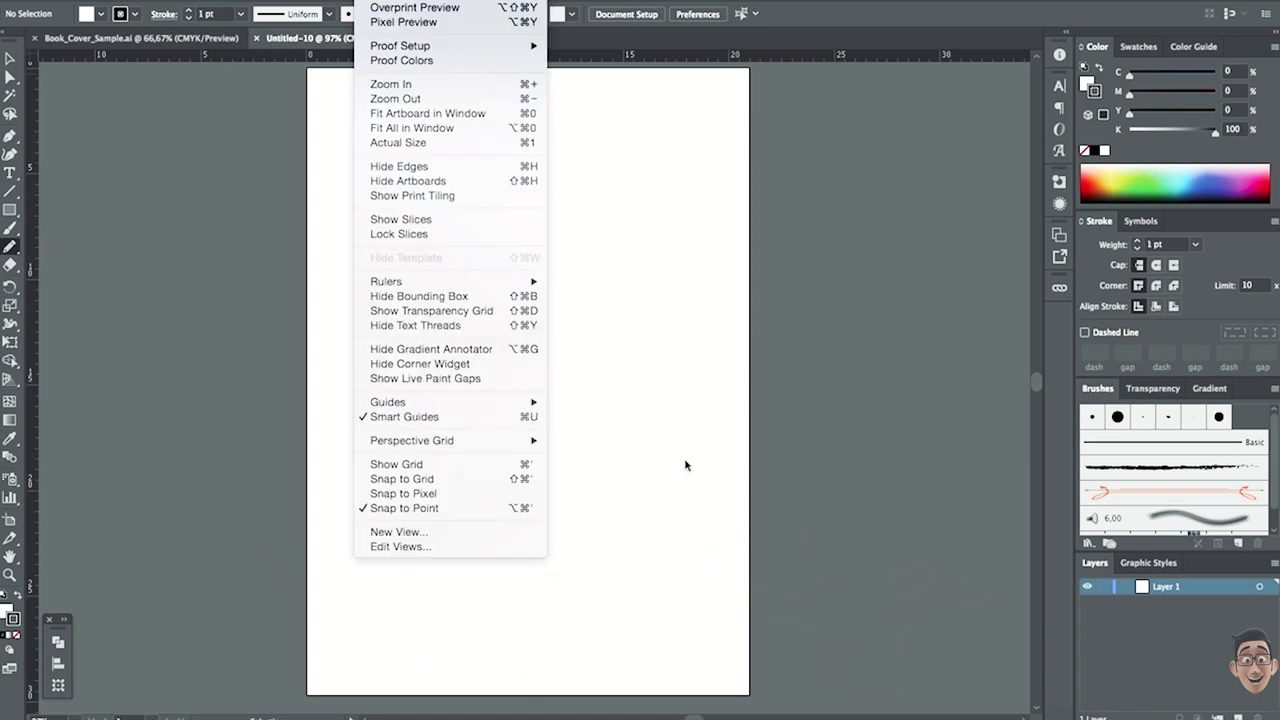
pyautogui.click(721, 395)
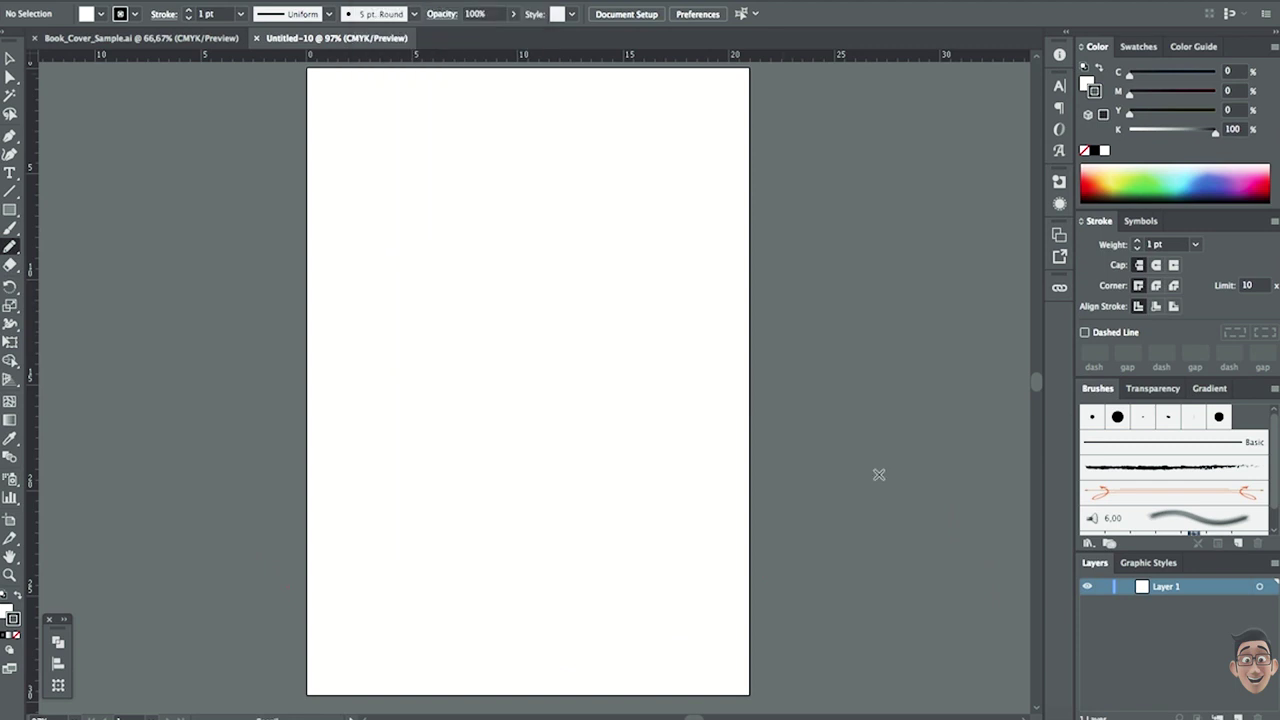
# Step: Rename the existing layer as Guides, add a layer named Decoration above it, and make Guides the active layer
pyautogui.doubleClick(1167, 588)
pyautogui.write('C')
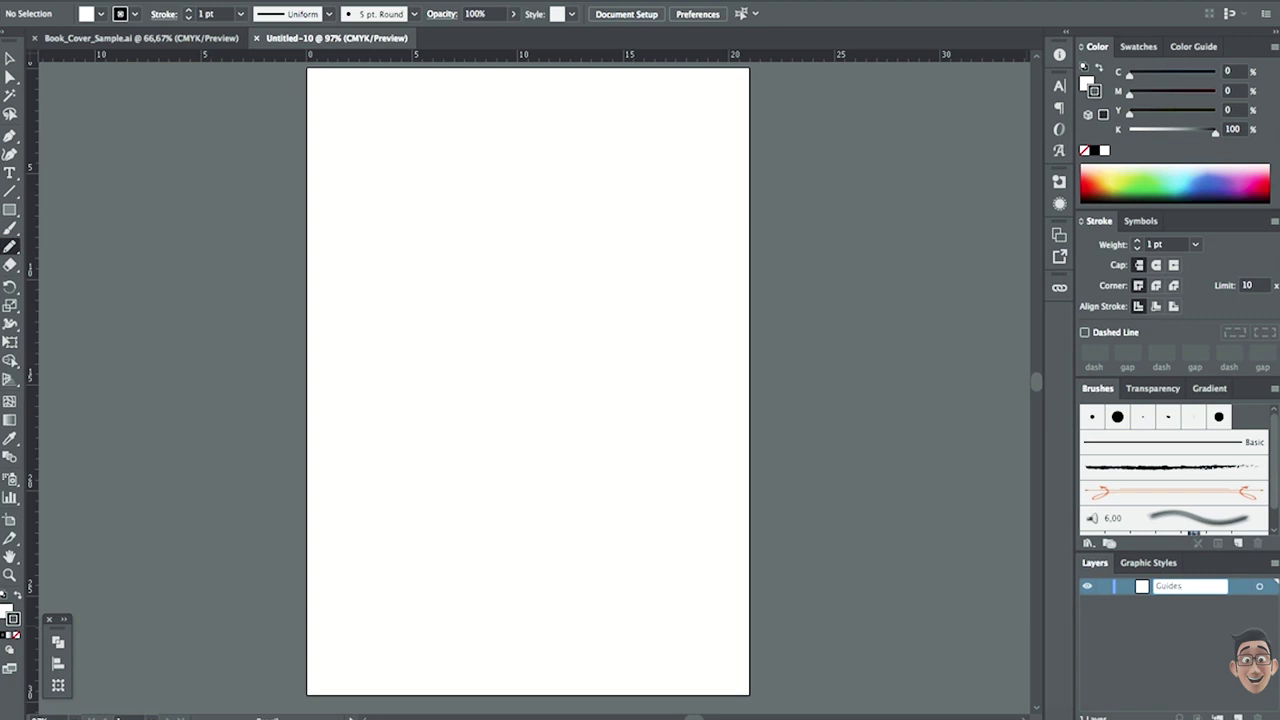
pyautogui.press('Return')
pyautogui.click(1238, 716)
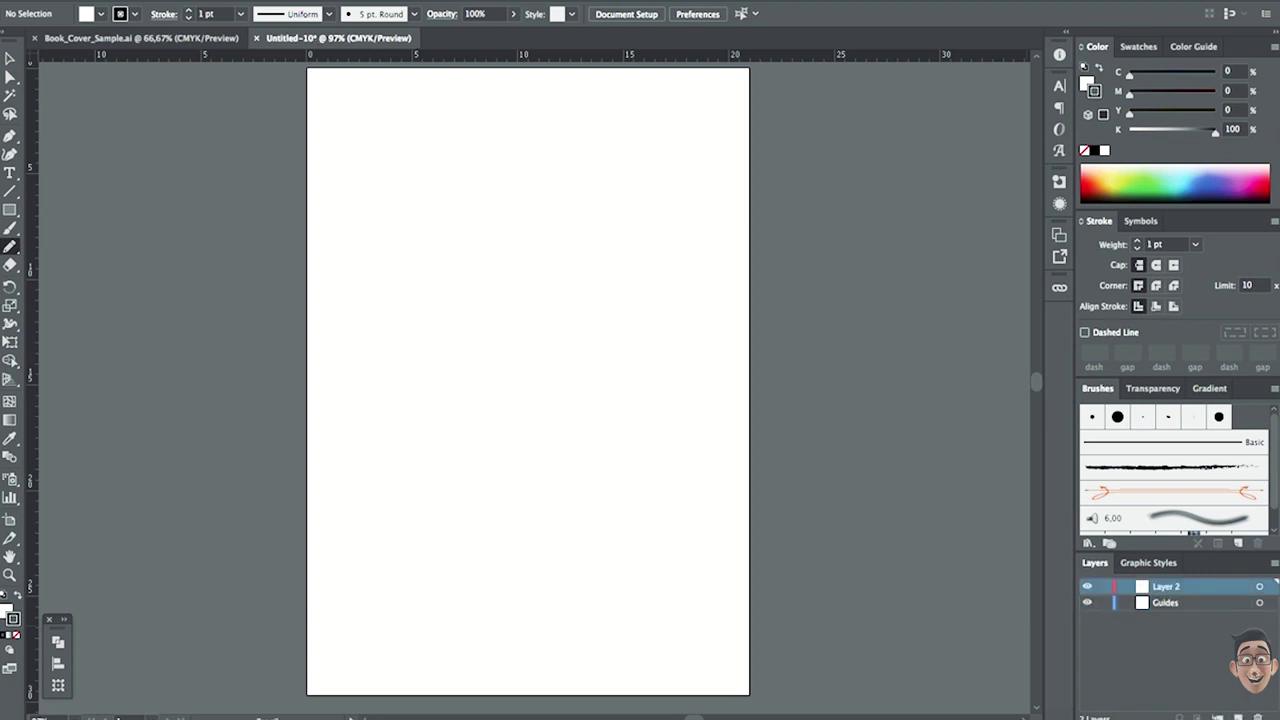
pyautogui.doubleClick(1166, 590)
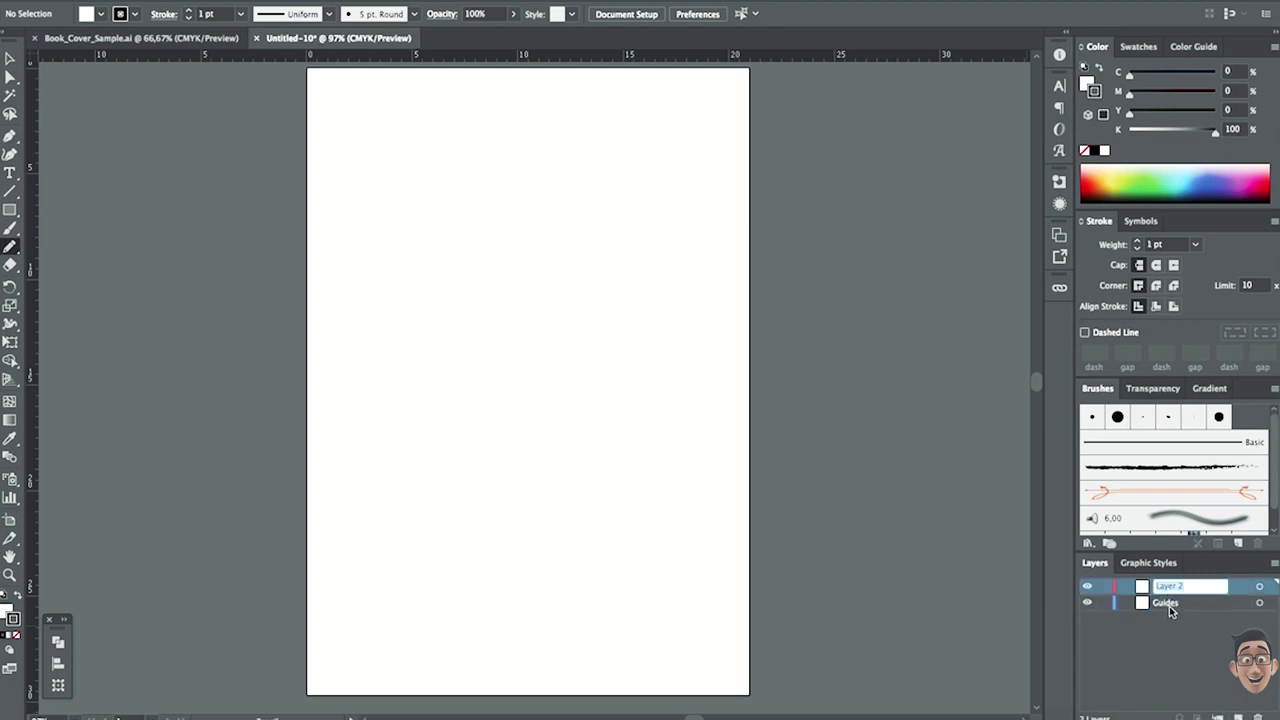
pyautogui.write('B')
pyautogui.click(1197, 605)
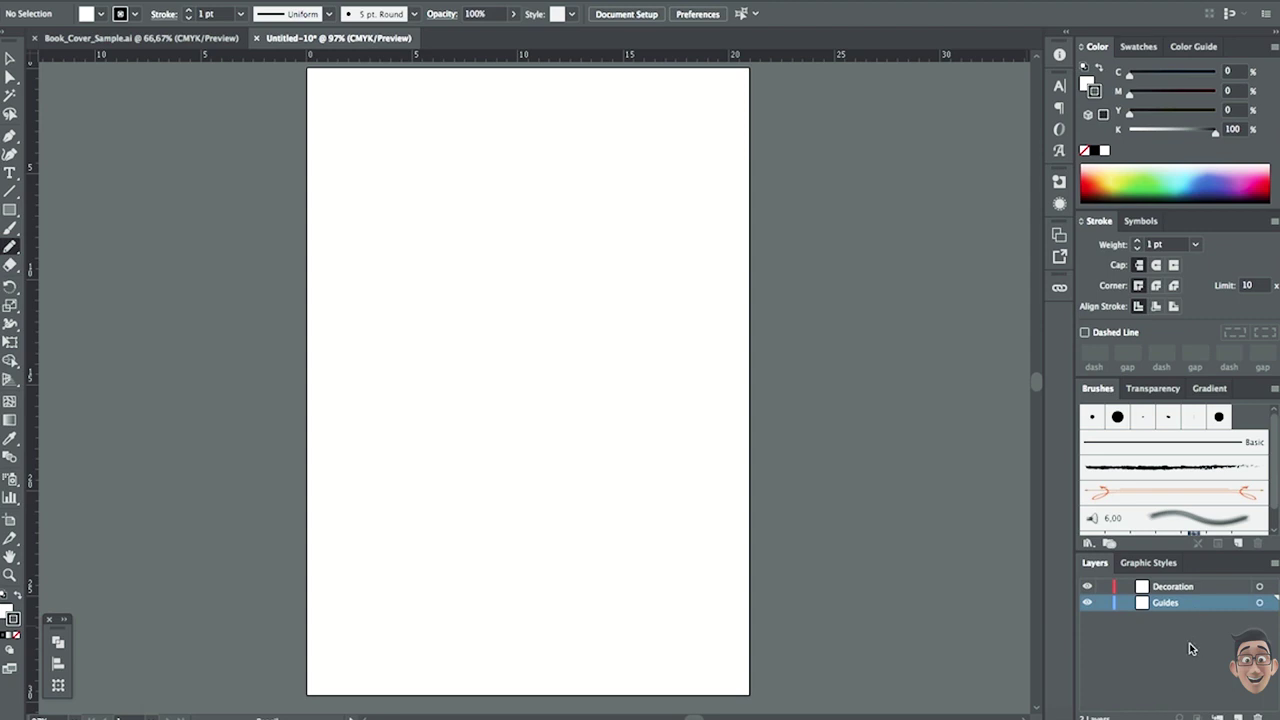
# Step: Draw a full-height vertical line through the page center and apply a Transform effect with 8 copies rotated by 22.5°
pyautogui.click(10, 191)
pyautogui.moveTo(528, 381); pyautogui.dragTo(529, 695)
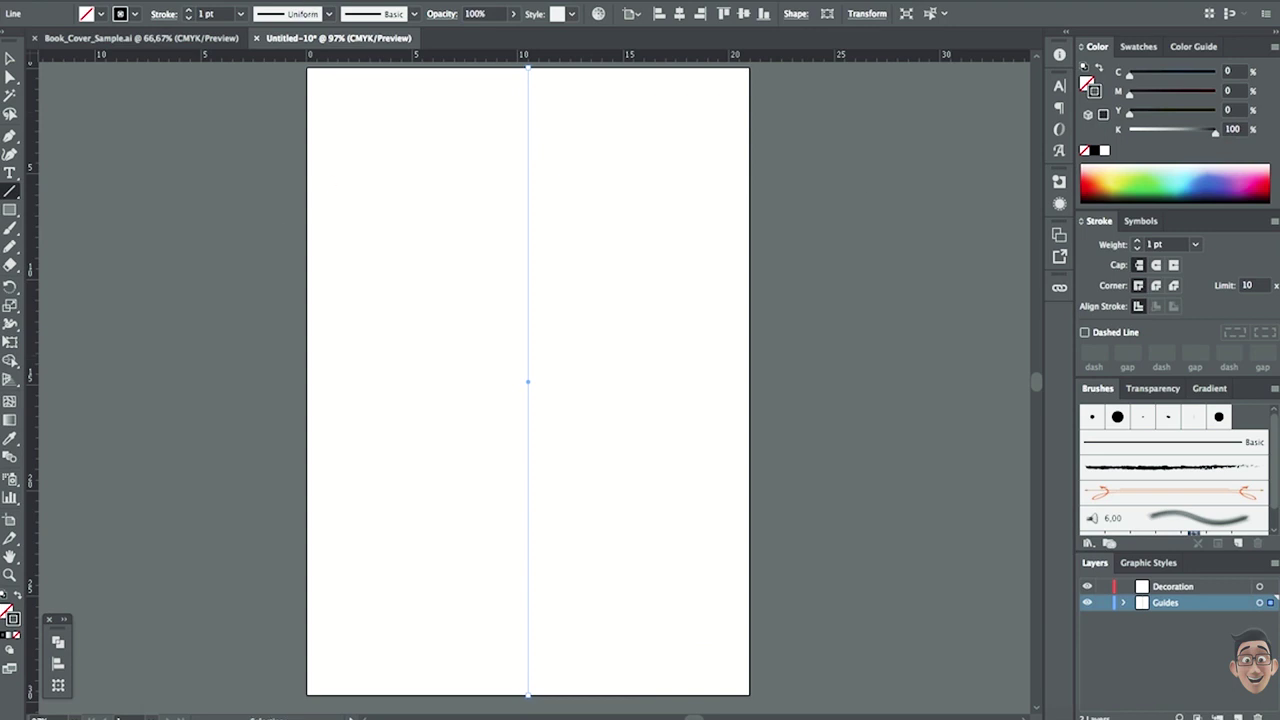
pyautogui.click(340, 2)
pyautogui.moveTo(450, 104)
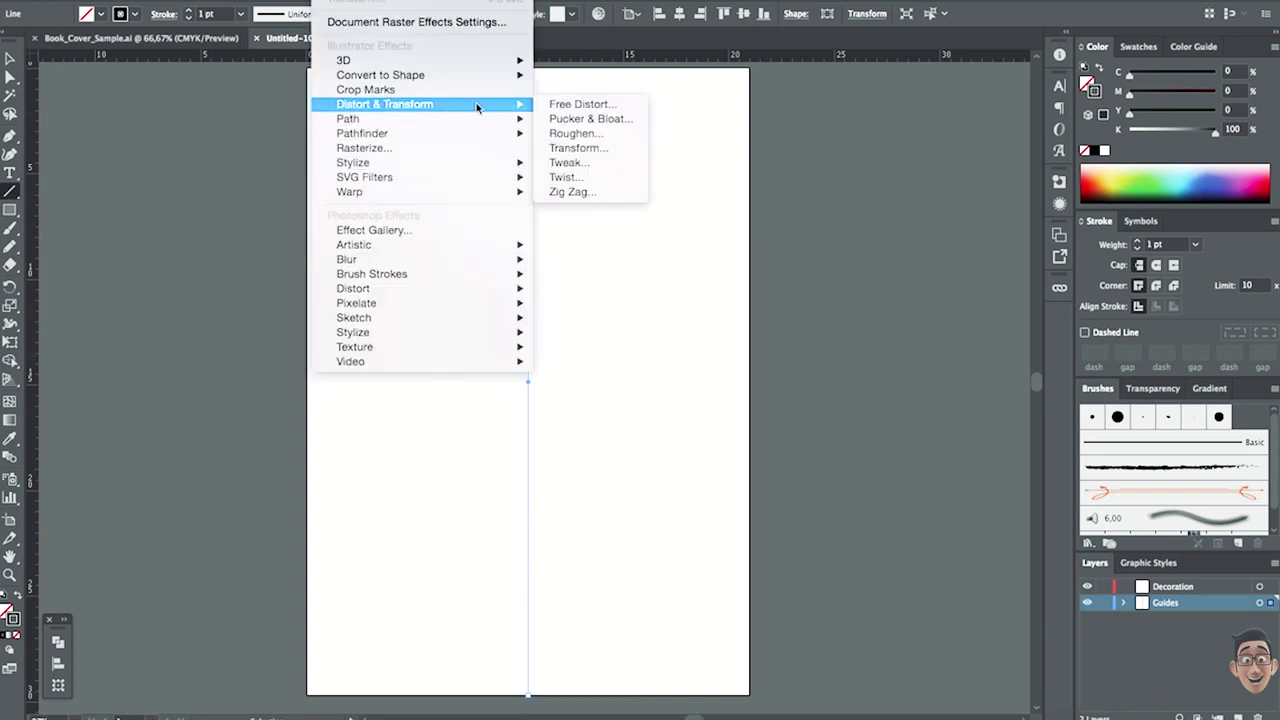
pyautogui.click(600, 150)
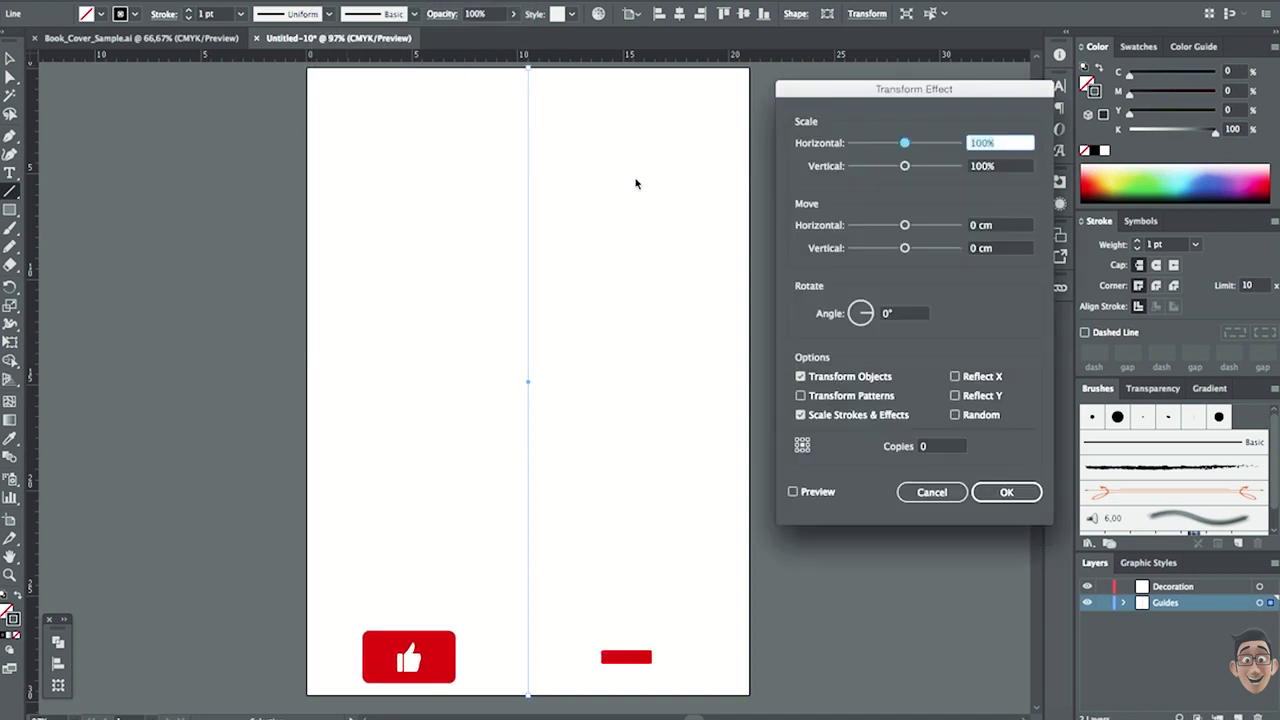
pyautogui.doubleClick(933, 447)
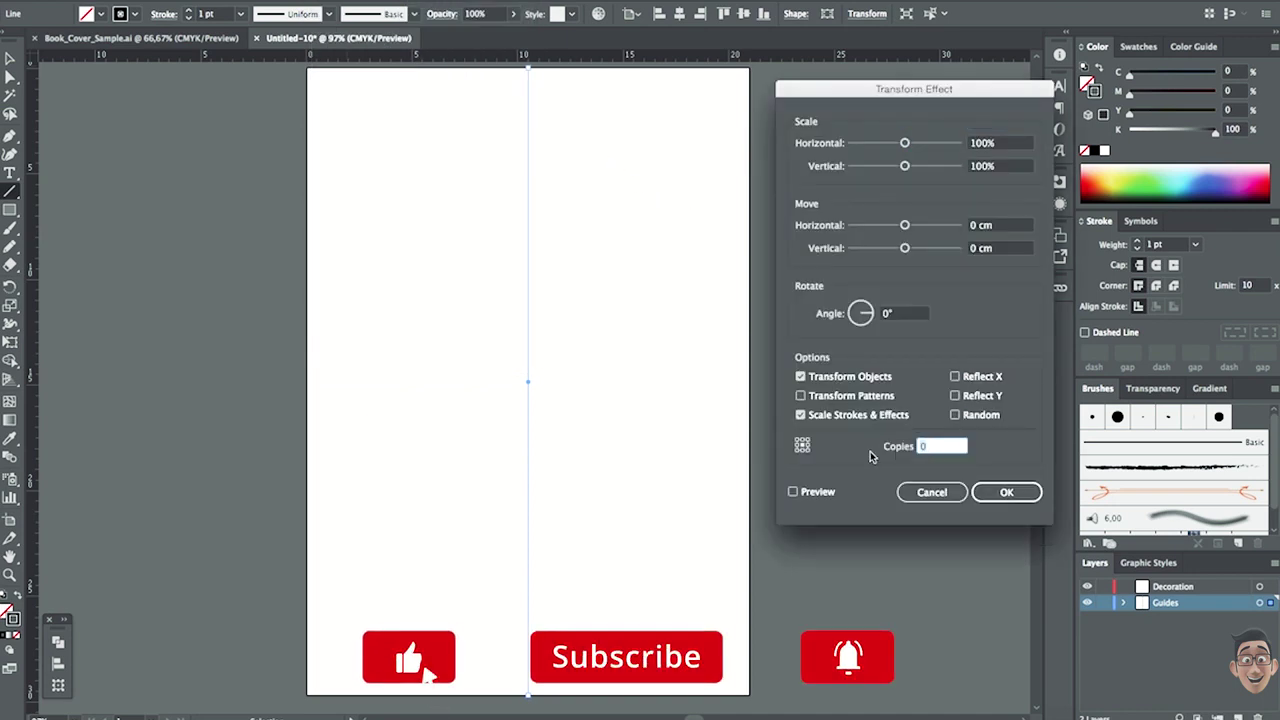
pyautogui.click(889, 314)
pyautogui.write('22.5')
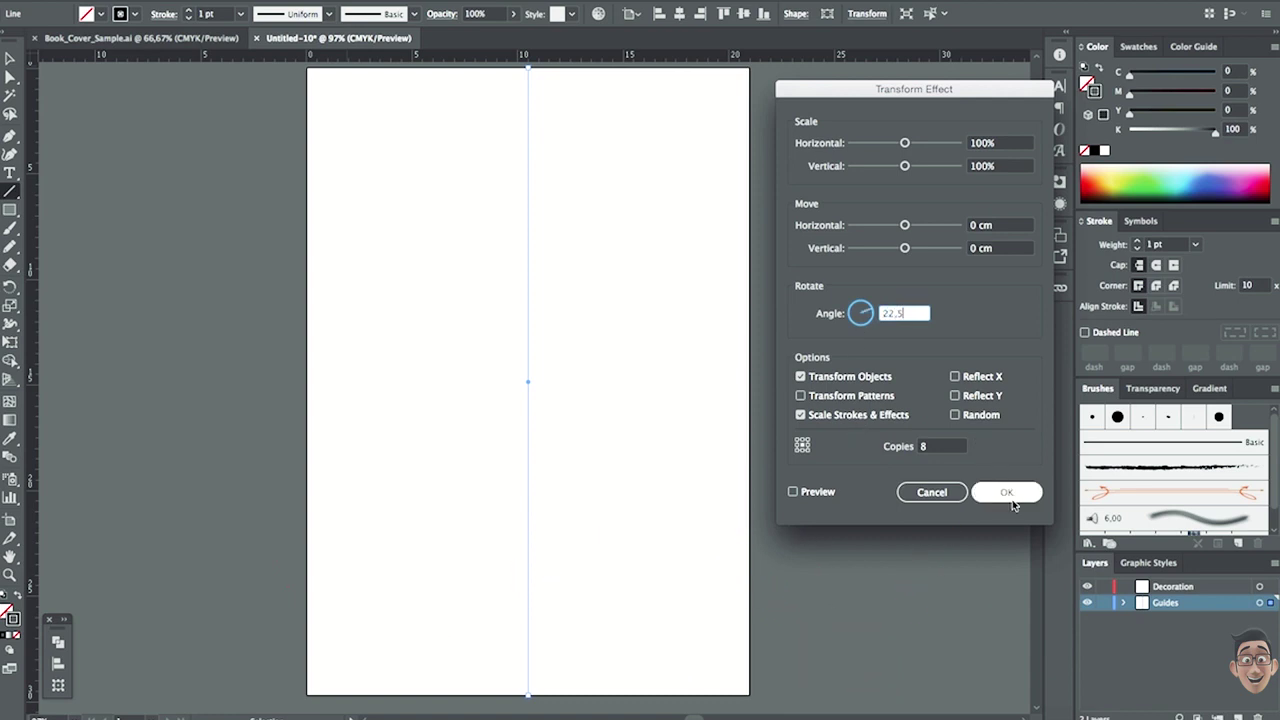
pyautogui.click(1010, 492)
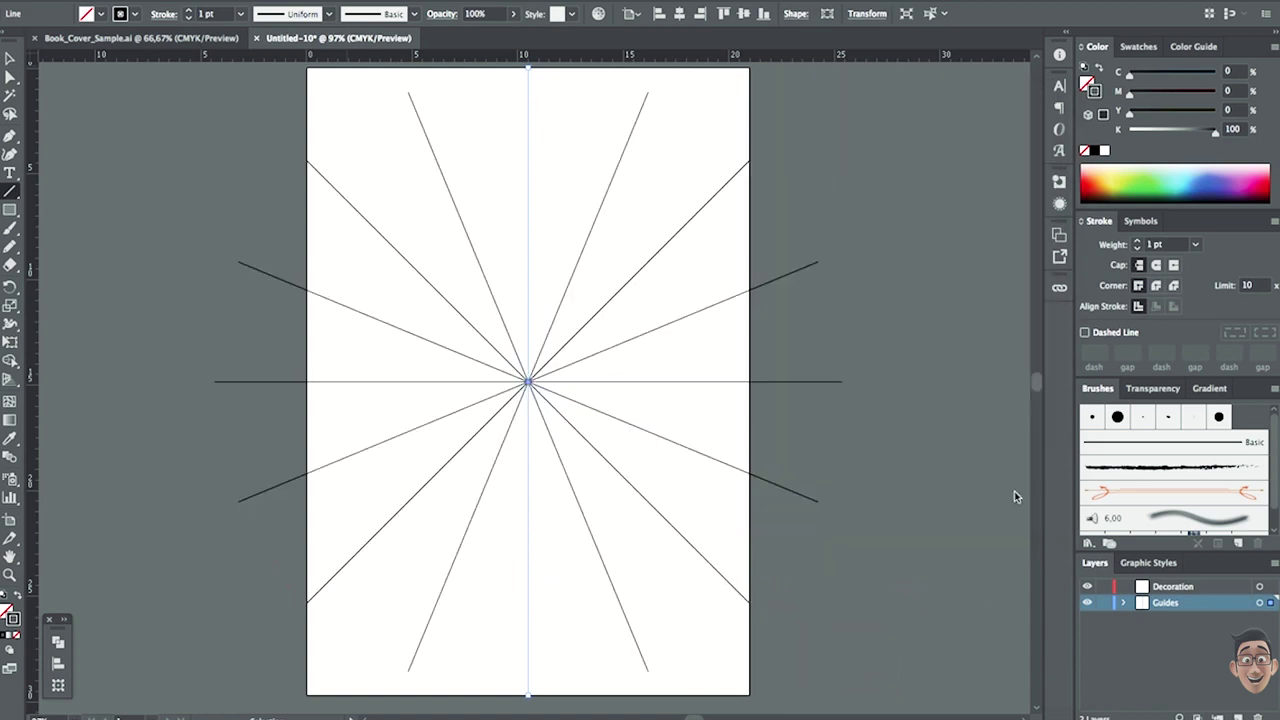
# Step: Set the radial guide lines' stroke to pure cyan (C 100, K 0) with a weight of 0.5 pt
pyautogui.moveTo(1213, 131); pyautogui.dragTo(1130, 131)
pyautogui.moveTo(1133, 79); pyautogui.dragTo(1216, 74)
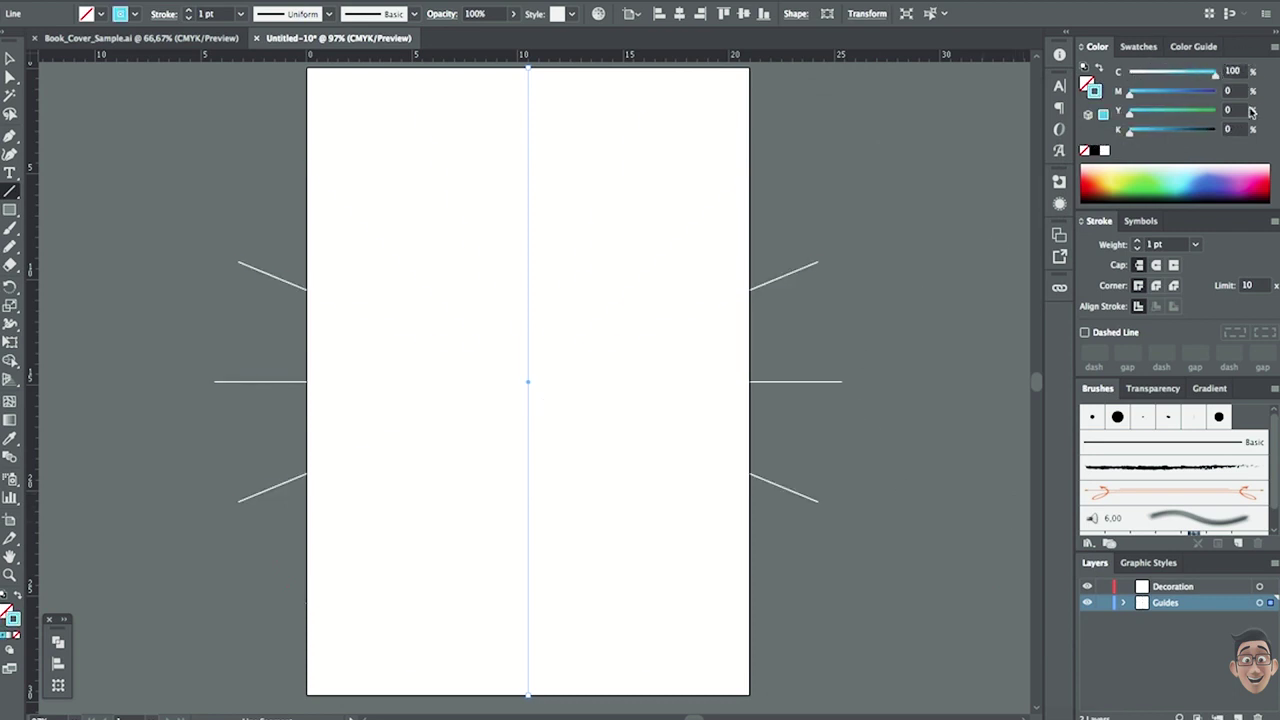
pyautogui.click(1197, 246)
pyautogui.press('Escape')
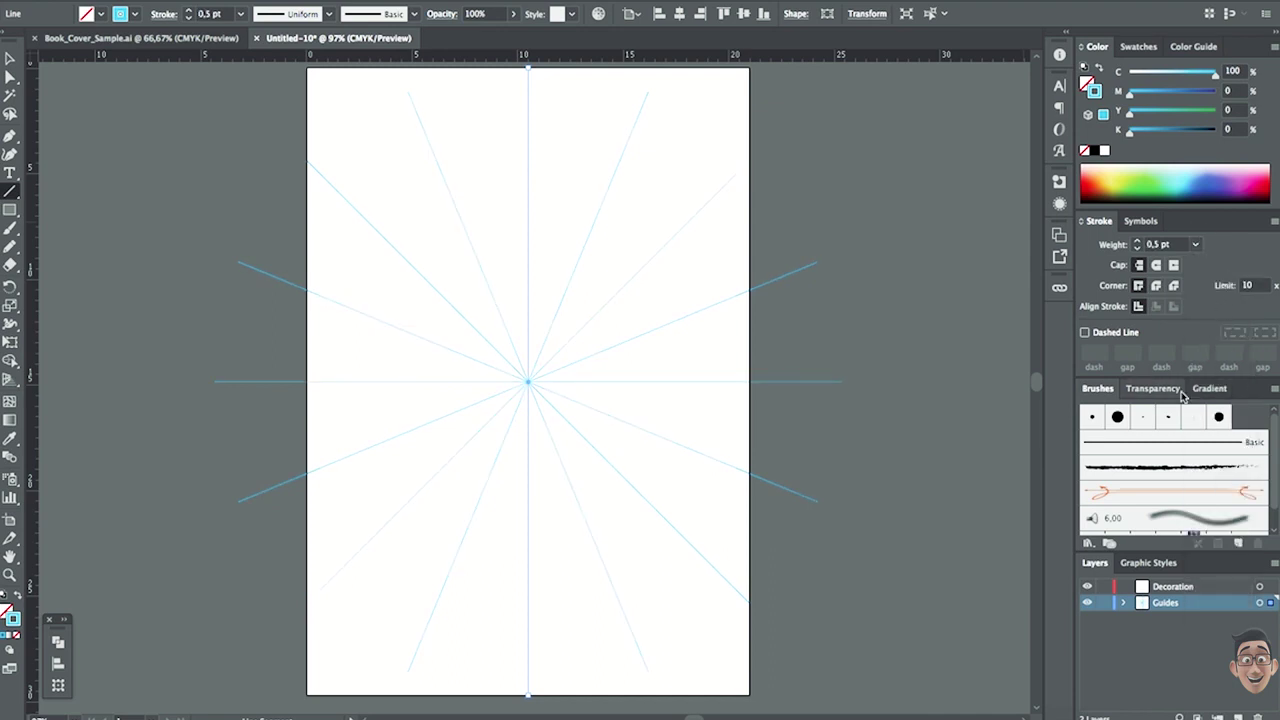
# Step: Scale the radial guide lines uniformly to 120%, including strokes and effects
pyautogui.click(10, 308)
pyautogui.doubleClick(10, 307)
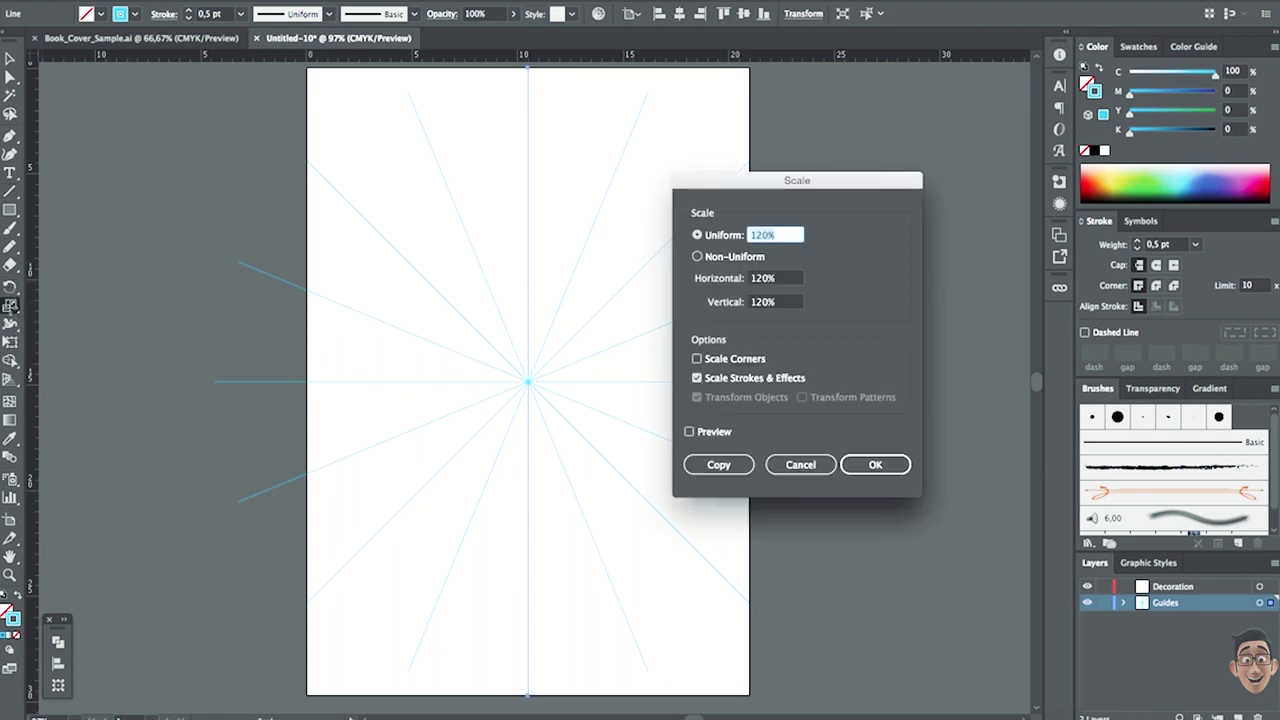
pyautogui.click(868, 472)
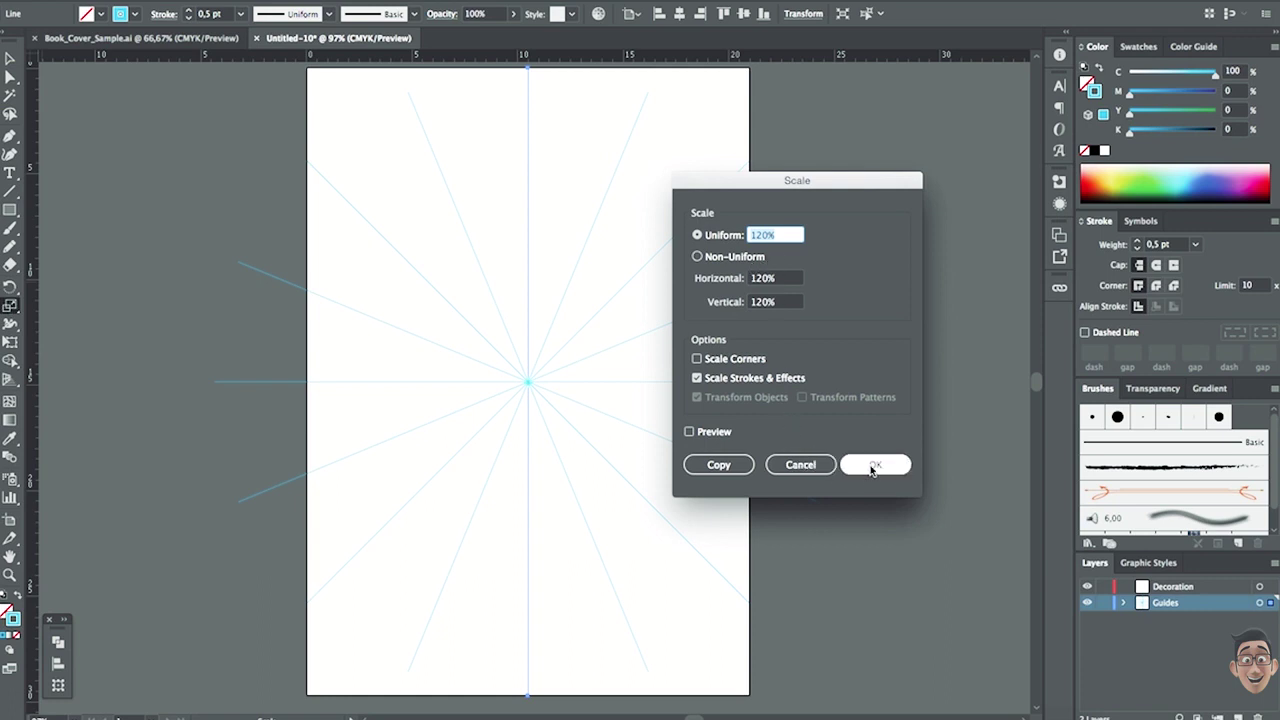
pyautogui.click(875, 467)
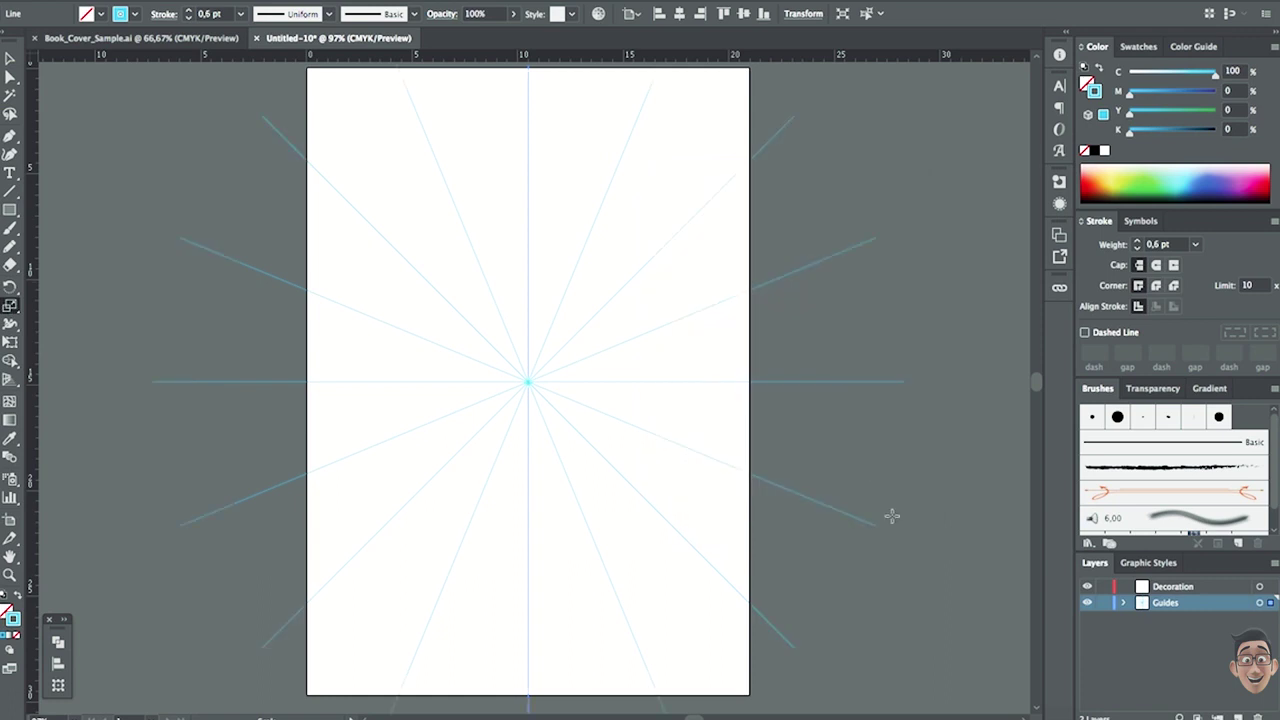
# Step: Lock the Guides layer and draw a full-height vertical line through the page center on the Decoration layer
pyautogui.click(1104, 607)
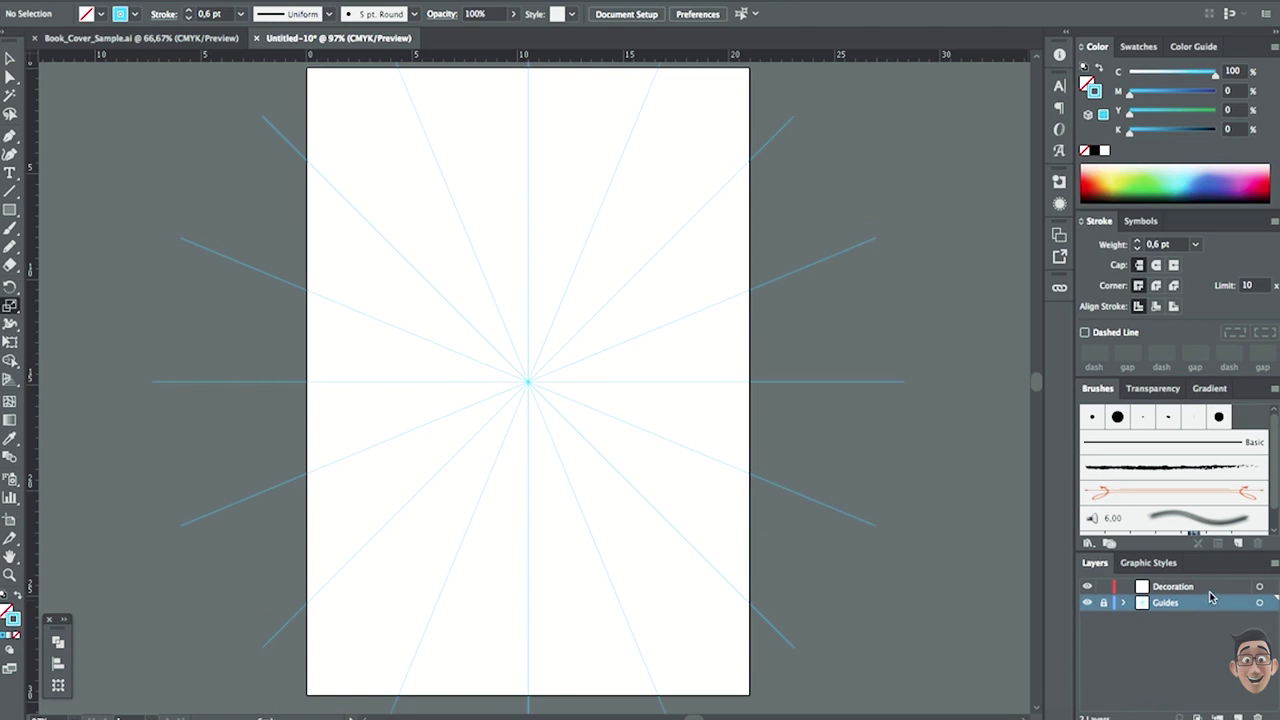
pyautogui.click(1180, 587)
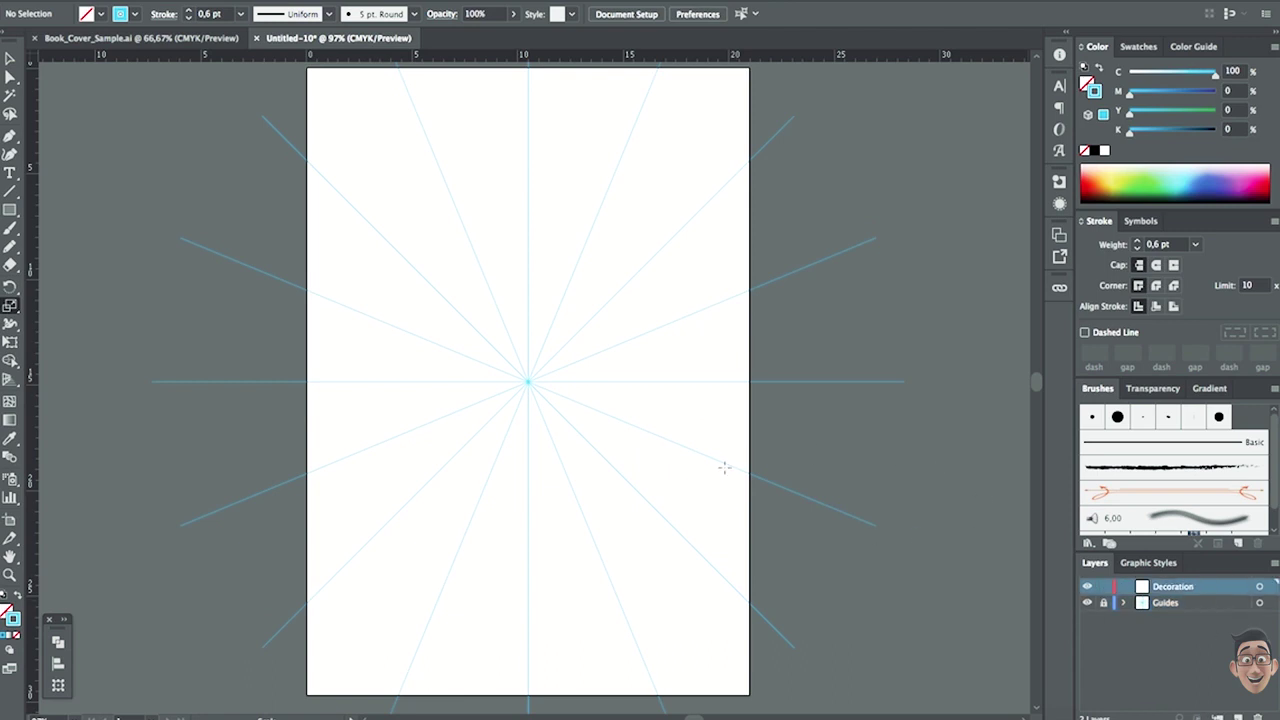
pyautogui.hotkey('ctrl', '-')
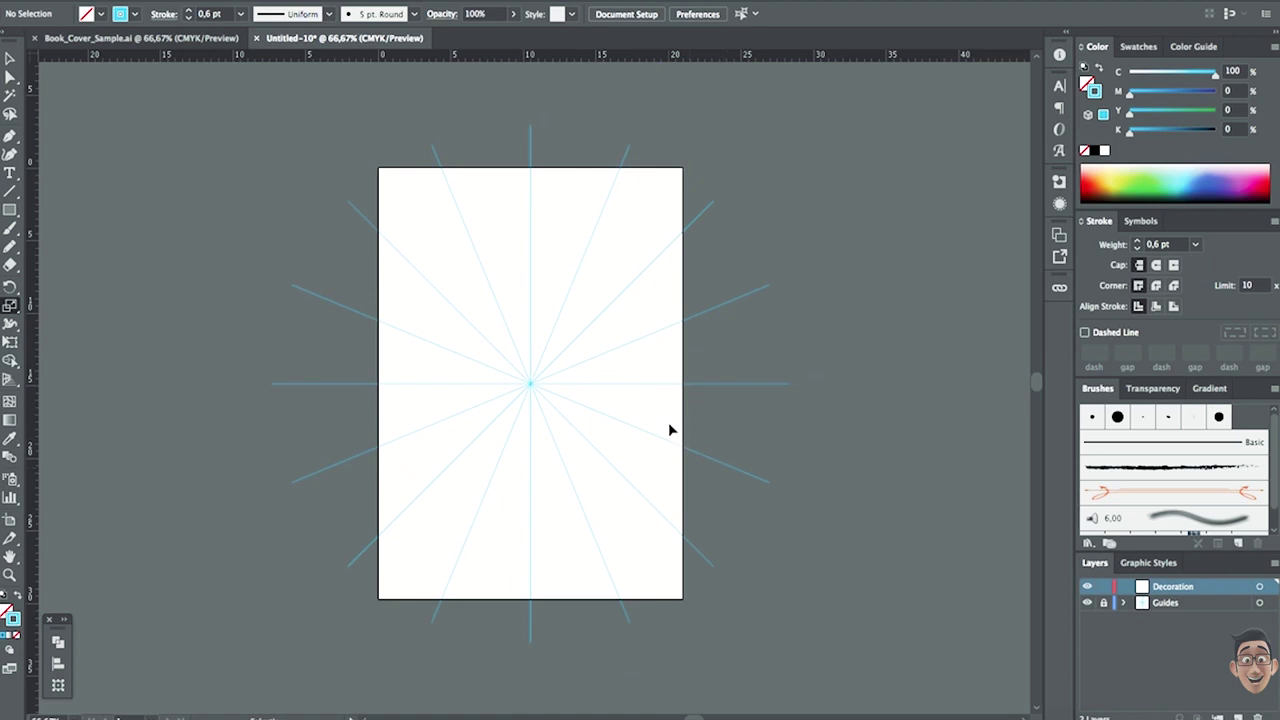
pyautogui.hotkey('ctrl', '+')
pyautogui.scroll(1, 663, 380)
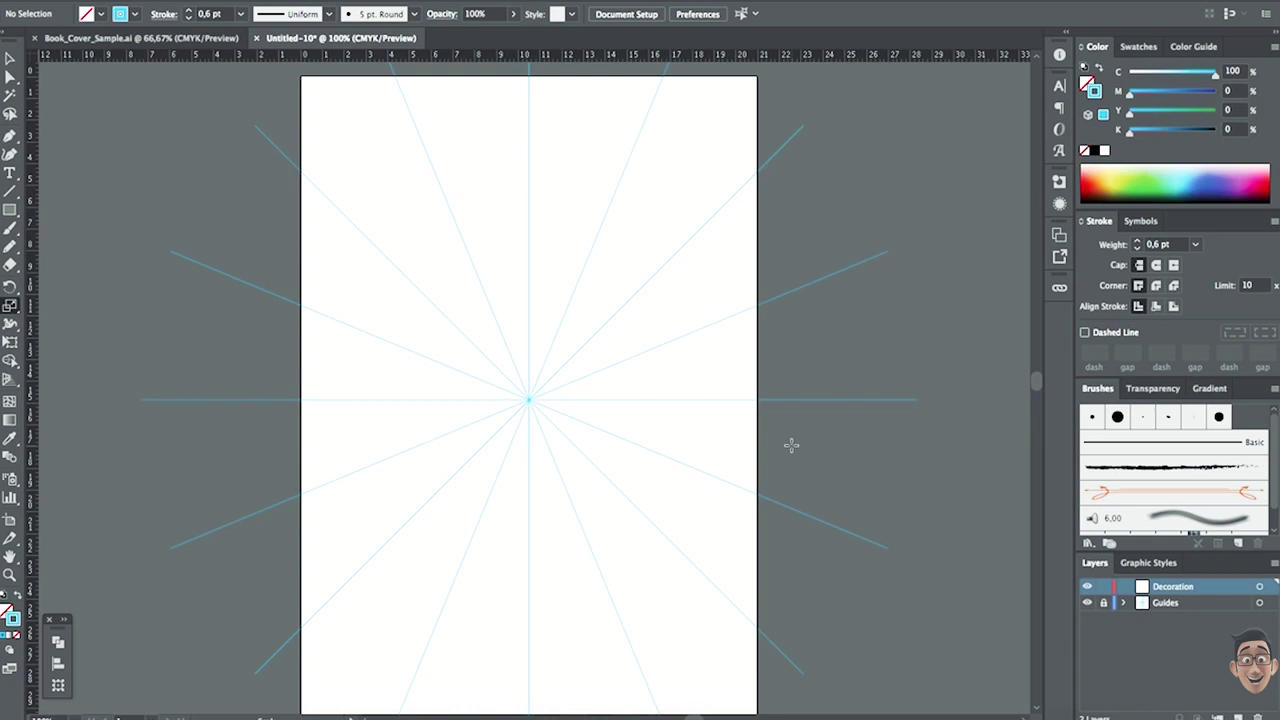
pyautogui.click(10, 191)
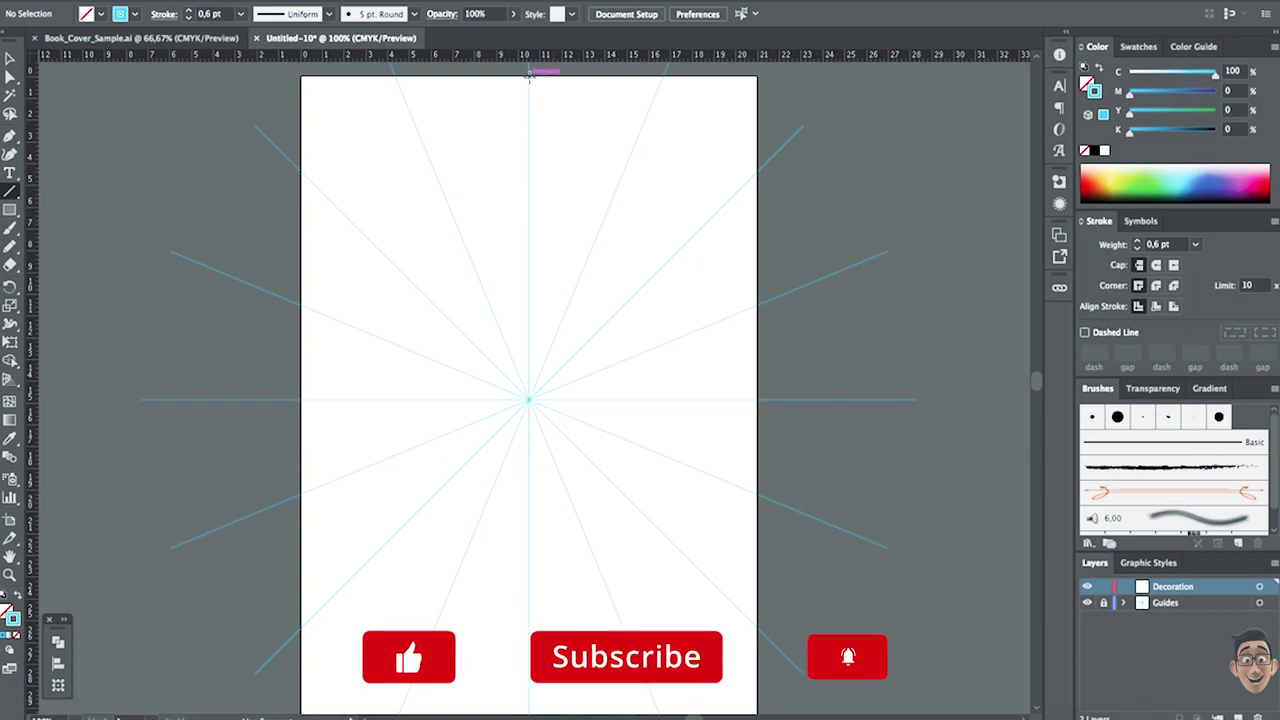
pyautogui.moveTo(529, 80)
pyautogui.mouseDown()
pyautogui.moveTo(526, 709)
pyautogui.moveTo(526, 676)
pyautogui.mouseUp()
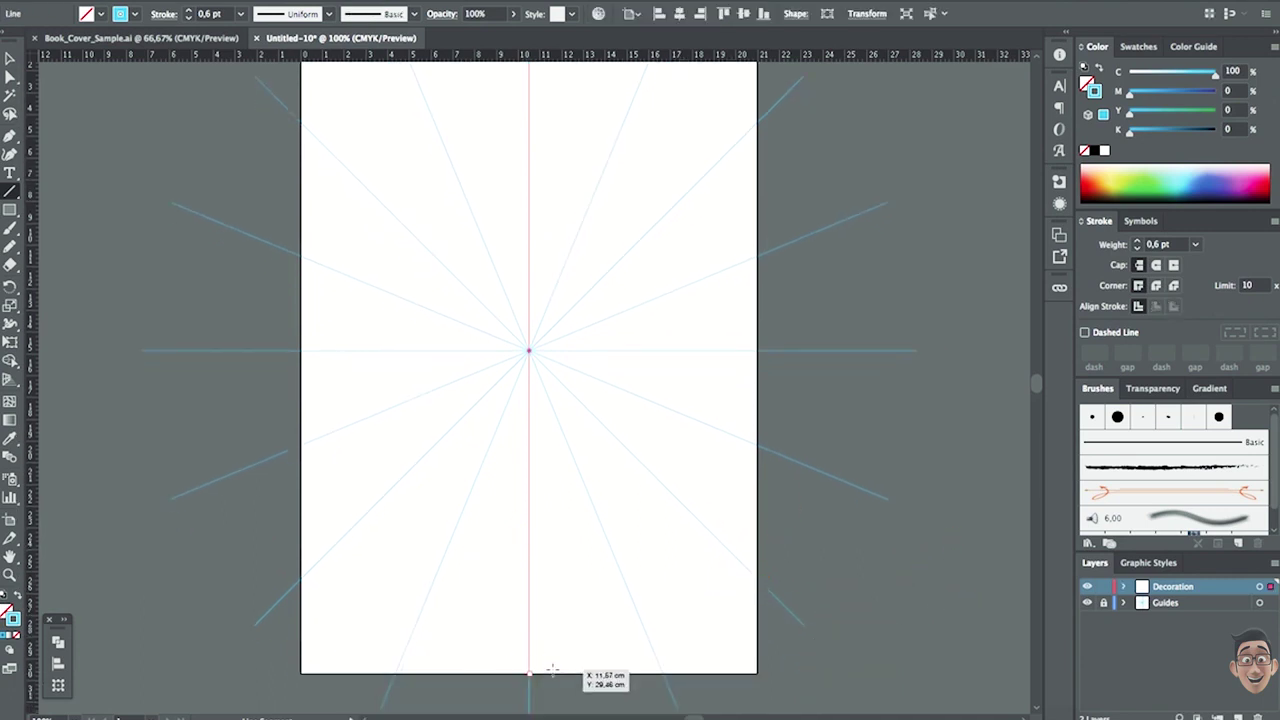
# Step: Set the new vertical line's stroke to black with a weight of 1 pt
pyautogui.scroll(3, 626, 429)
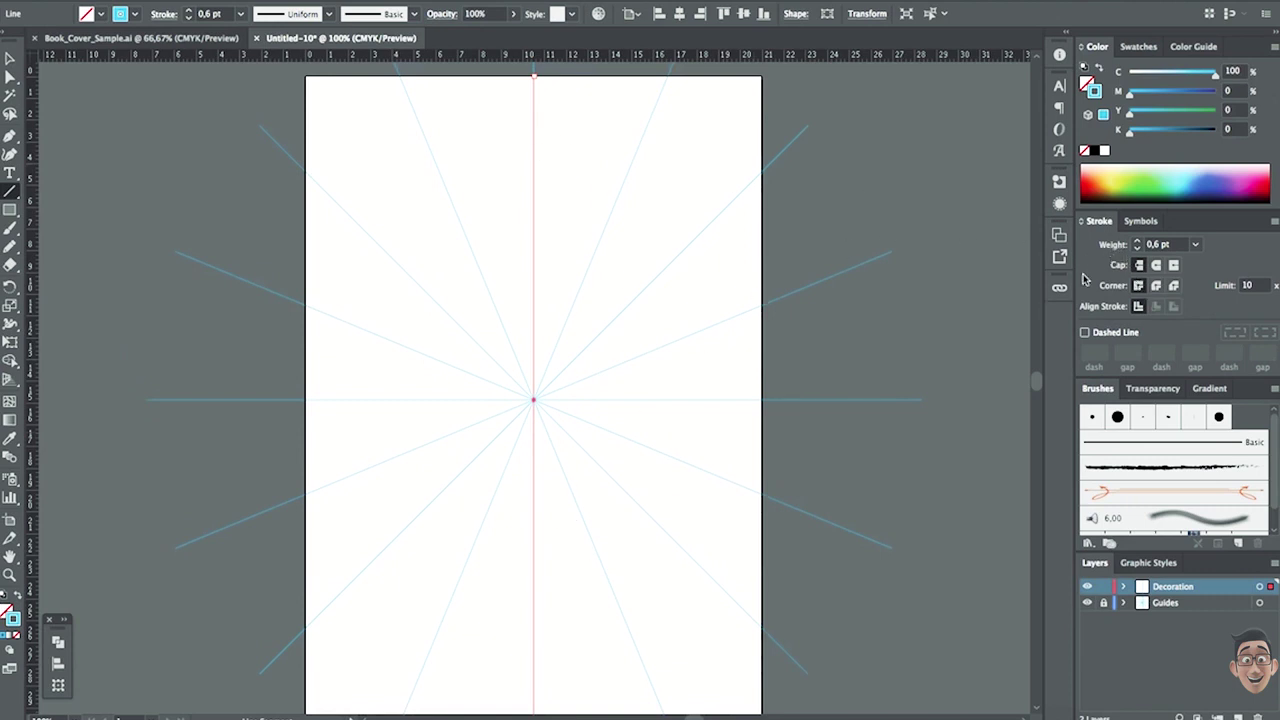
pyautogui.click(1094, 150)
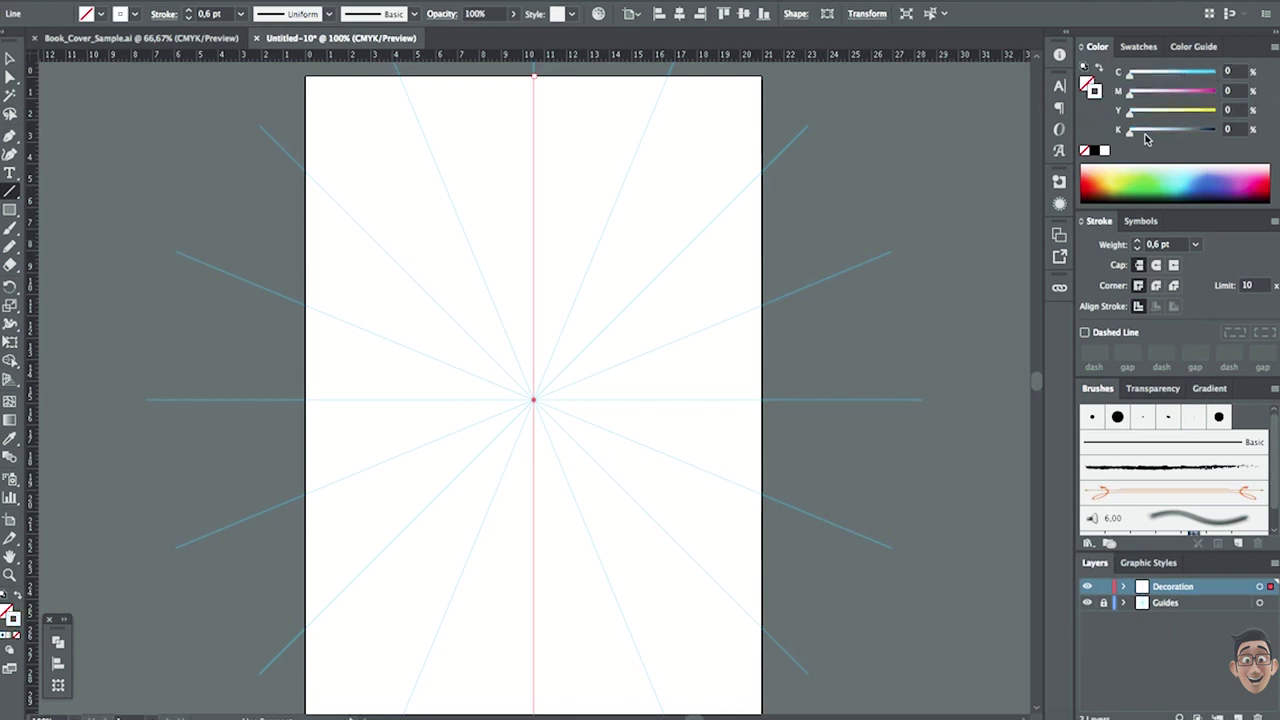
pyautogui.click(1197, 247)
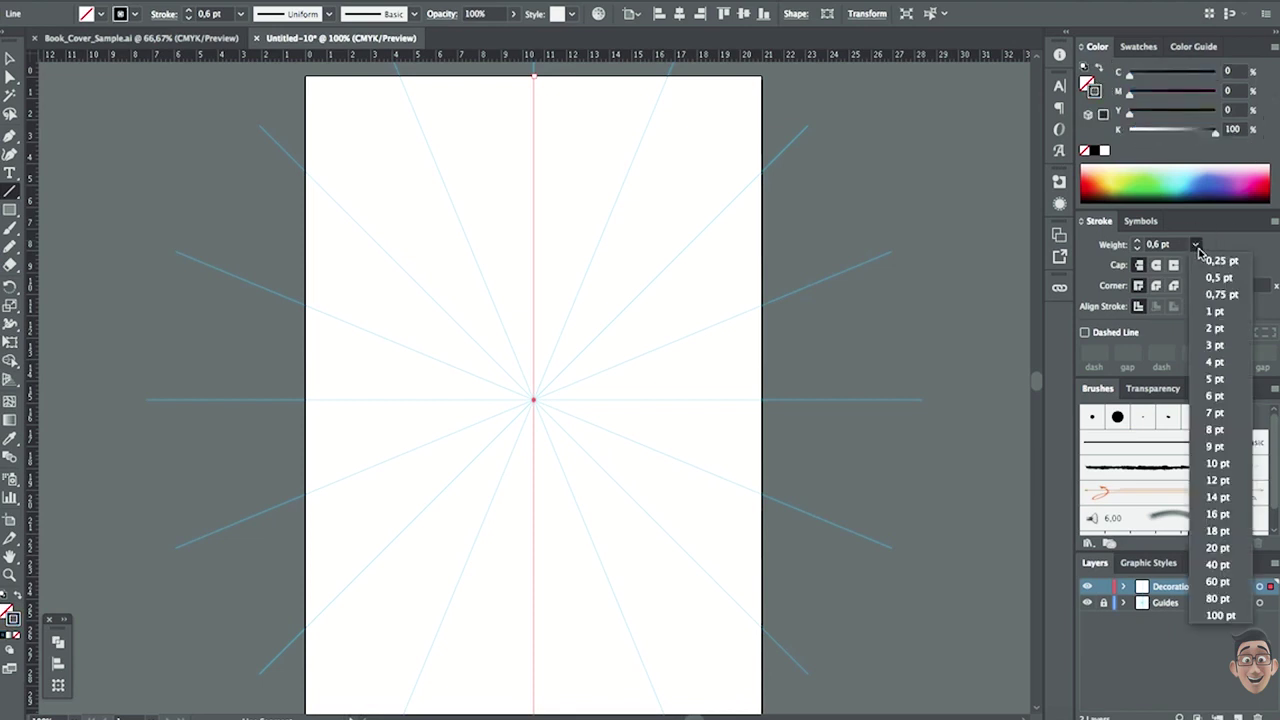
pyautogui.click(1216, 312)
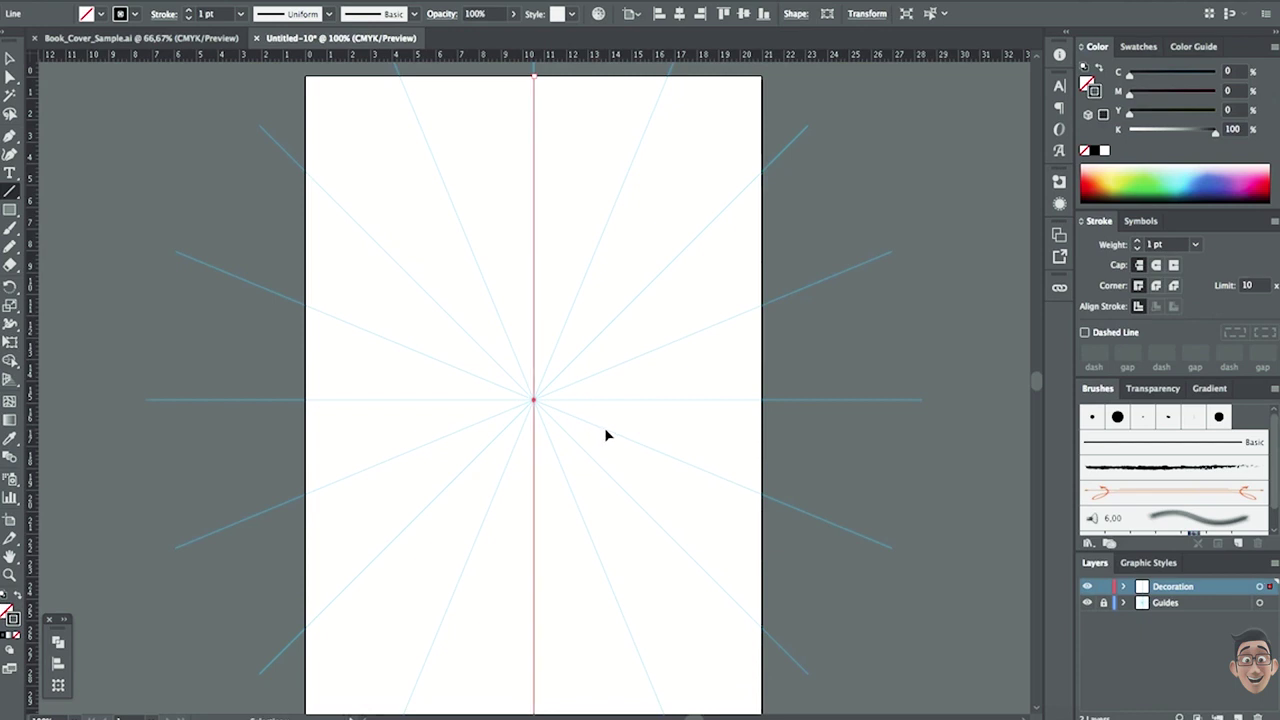
# Step: Make a copy of the black vertical line rotated by 90° about its center
pyautogui.click(16, 286)
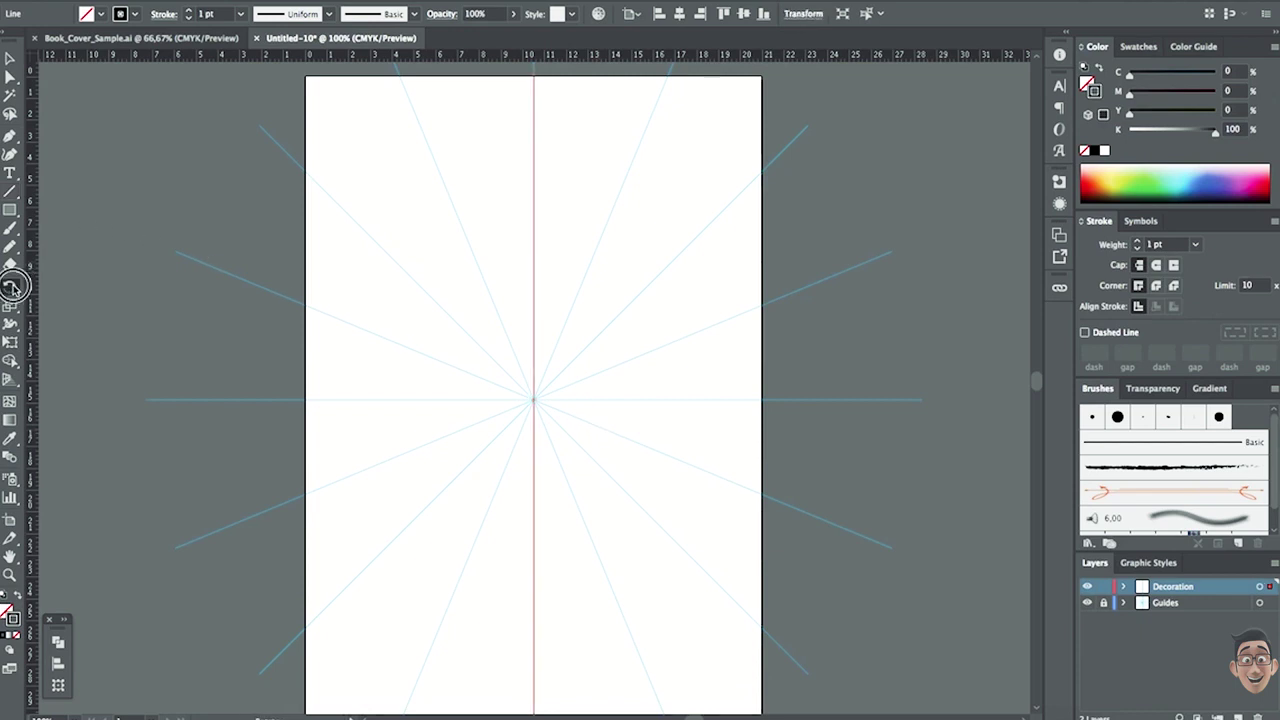
pyautogui.doubleClick(10, 286)
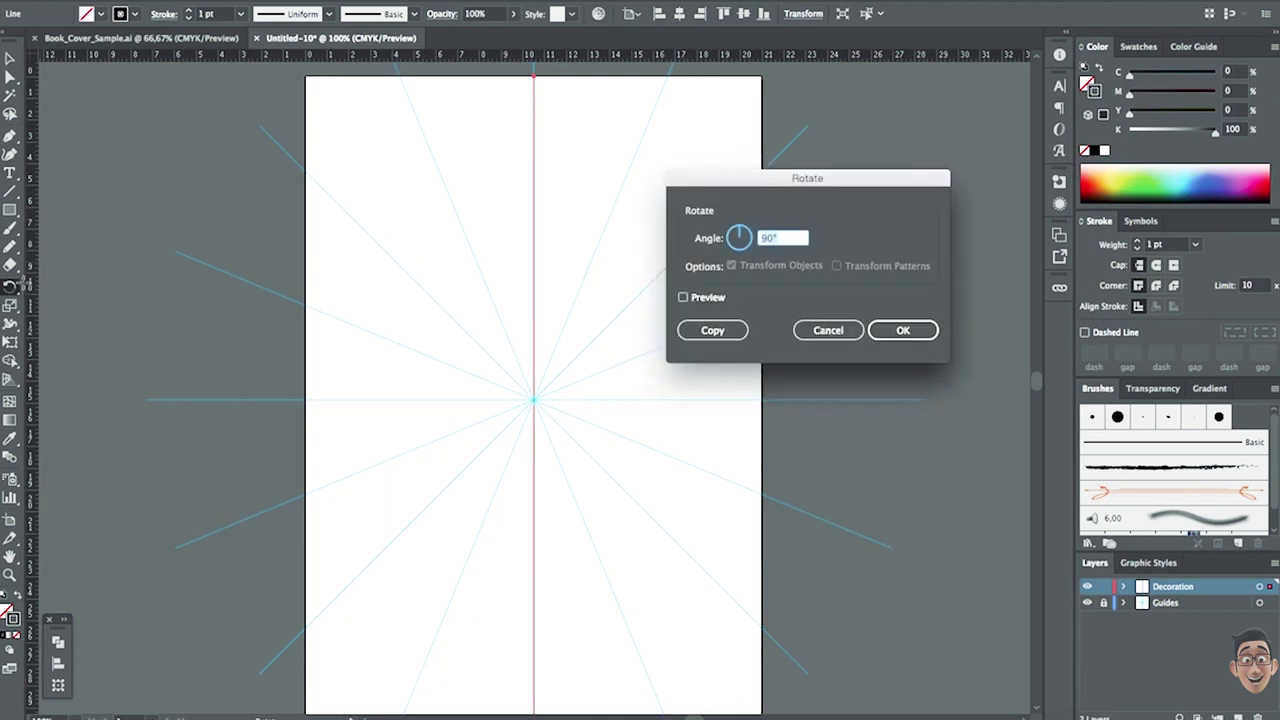
pyautogui.click(903, 332)
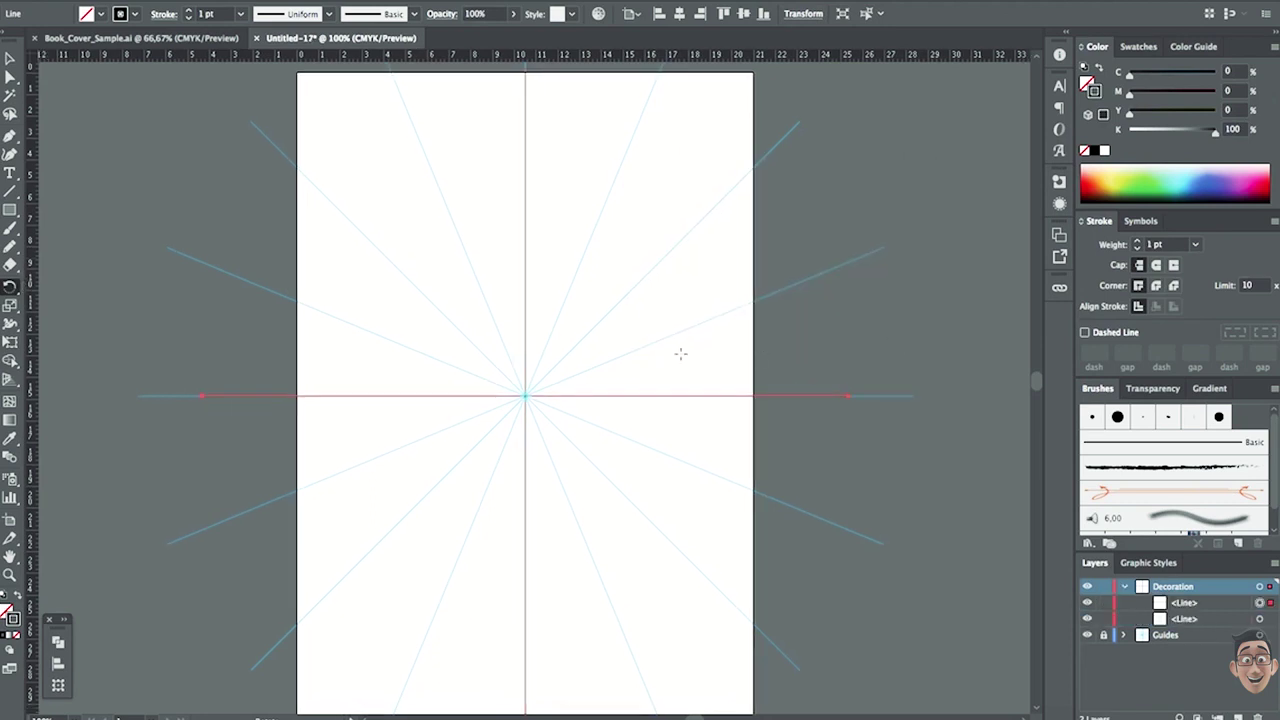
# Step: Sketch an S-shaped Pencil curve about 3.5 cm wide above the center, crossing the vertical line and descending toward the 45° guide
pyautogui.click(10, 246)
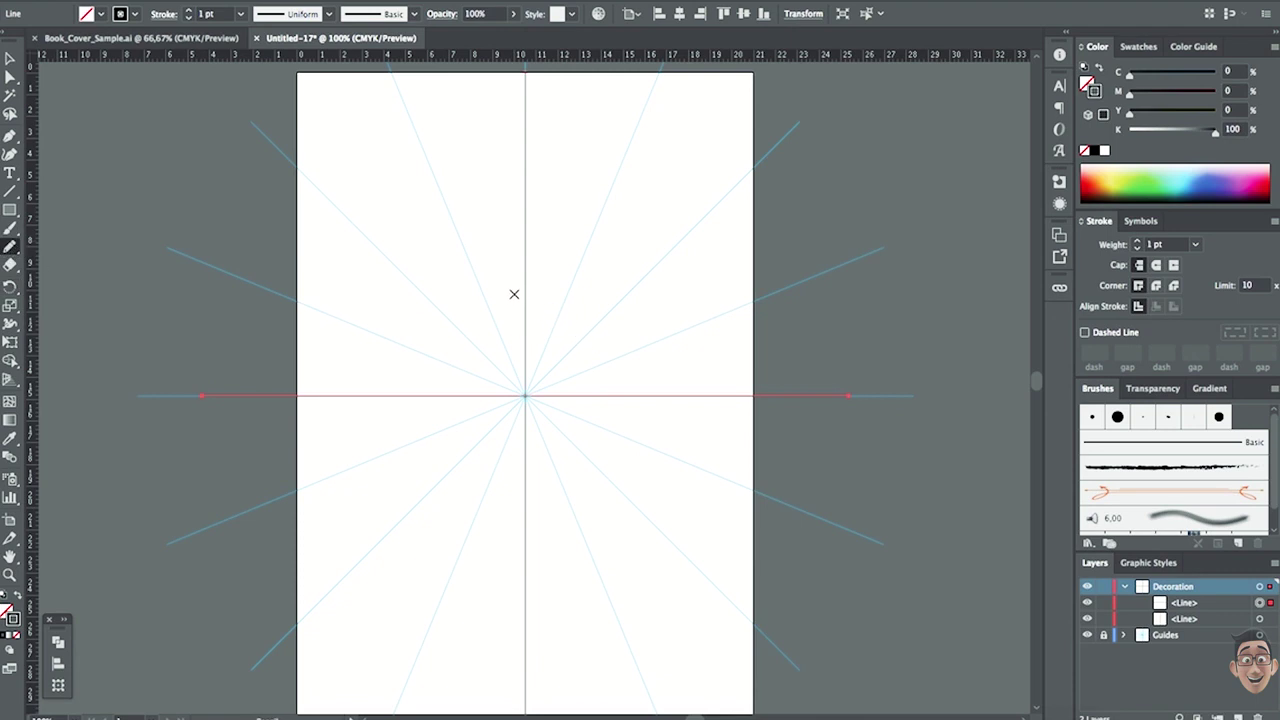
pyautogui.moveTo(518, 287); pyautogui.dragTo(594, 341)
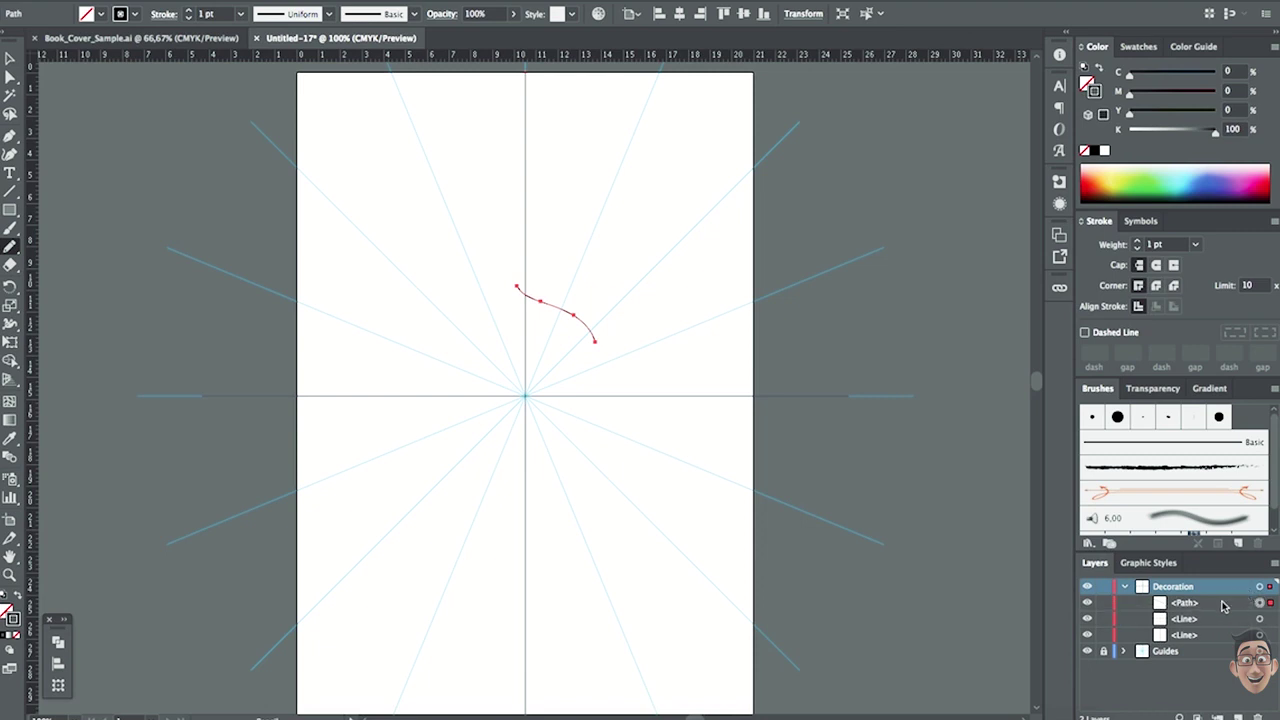
# Step: Apply a Transform effect with Reflect Y to the whole Decoration layer, adding one mirrored copy of its artwork
pyautogui.click(1260, 588)
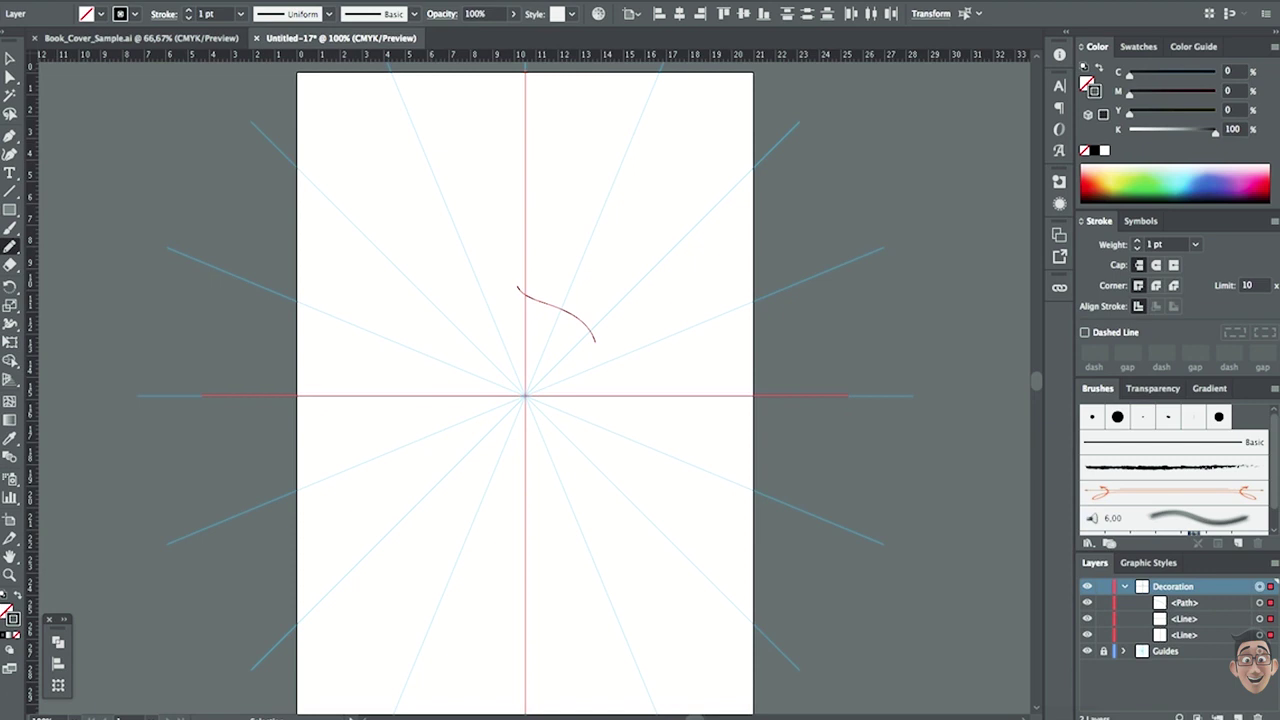
pyautogui.click(335, 0)
pyautogui.moveTo(408, 108)
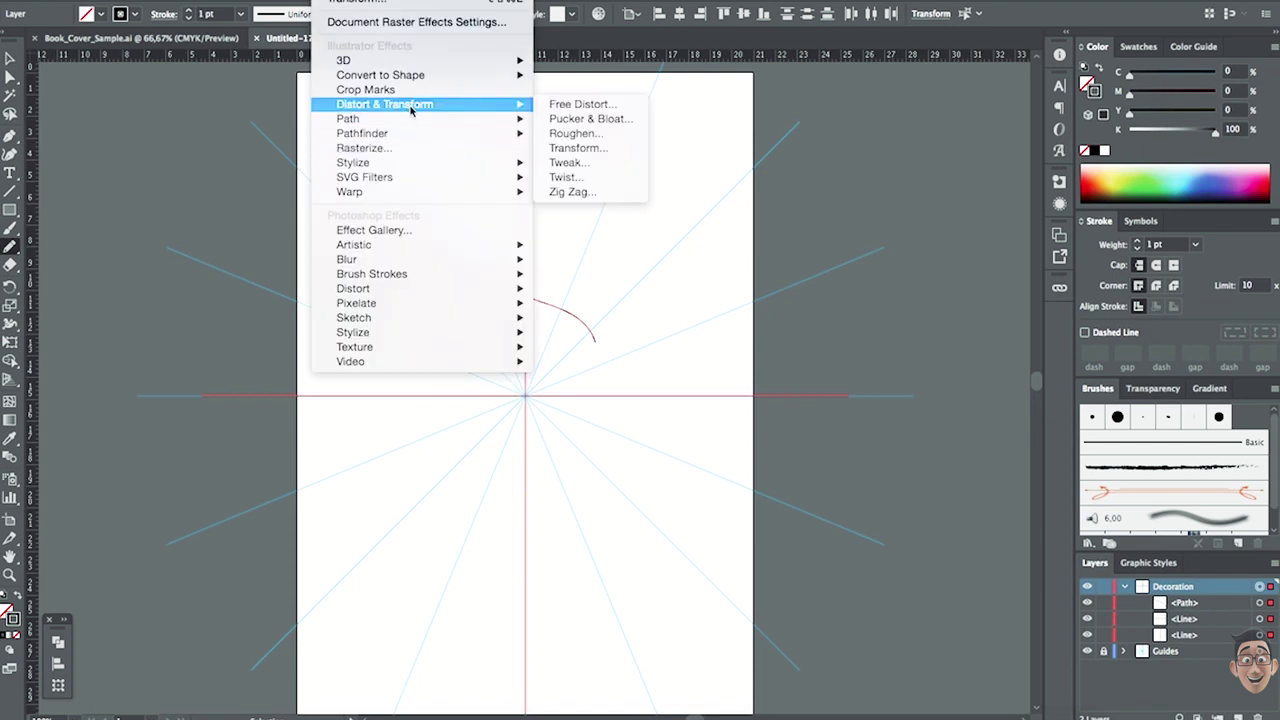
pyautogui.click(596, 152)
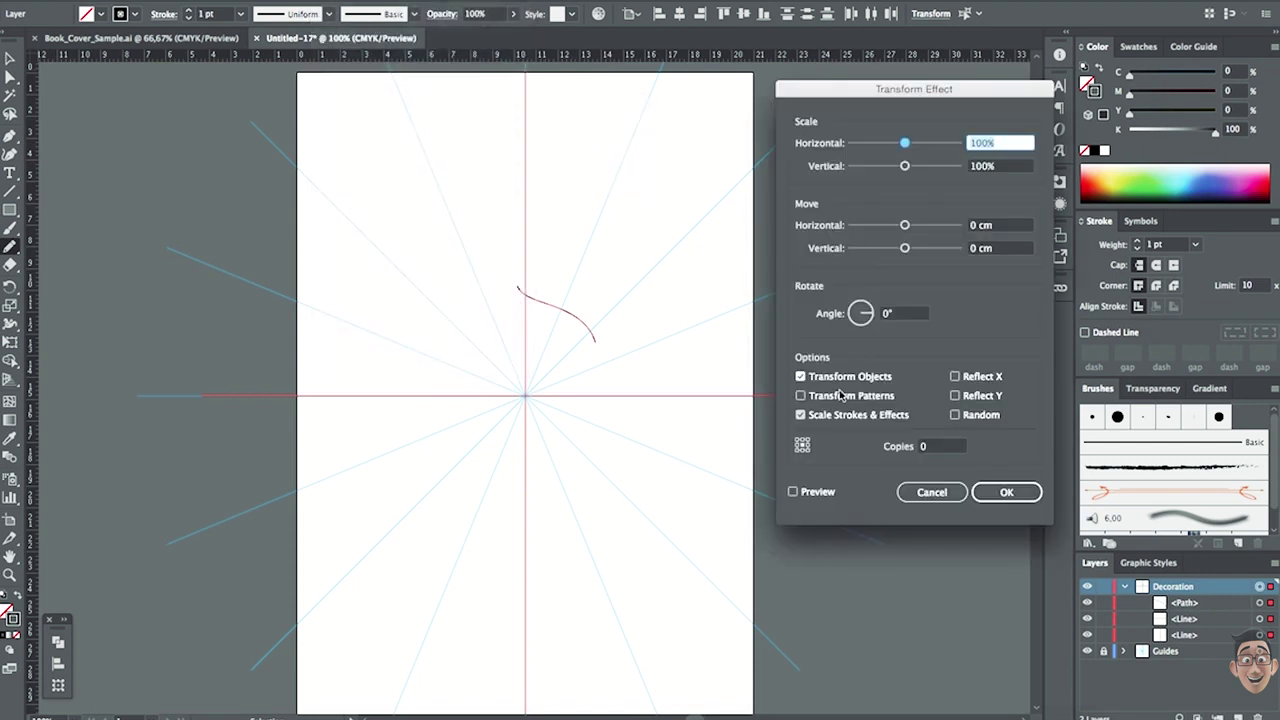
pyautogui.click(940, 446)
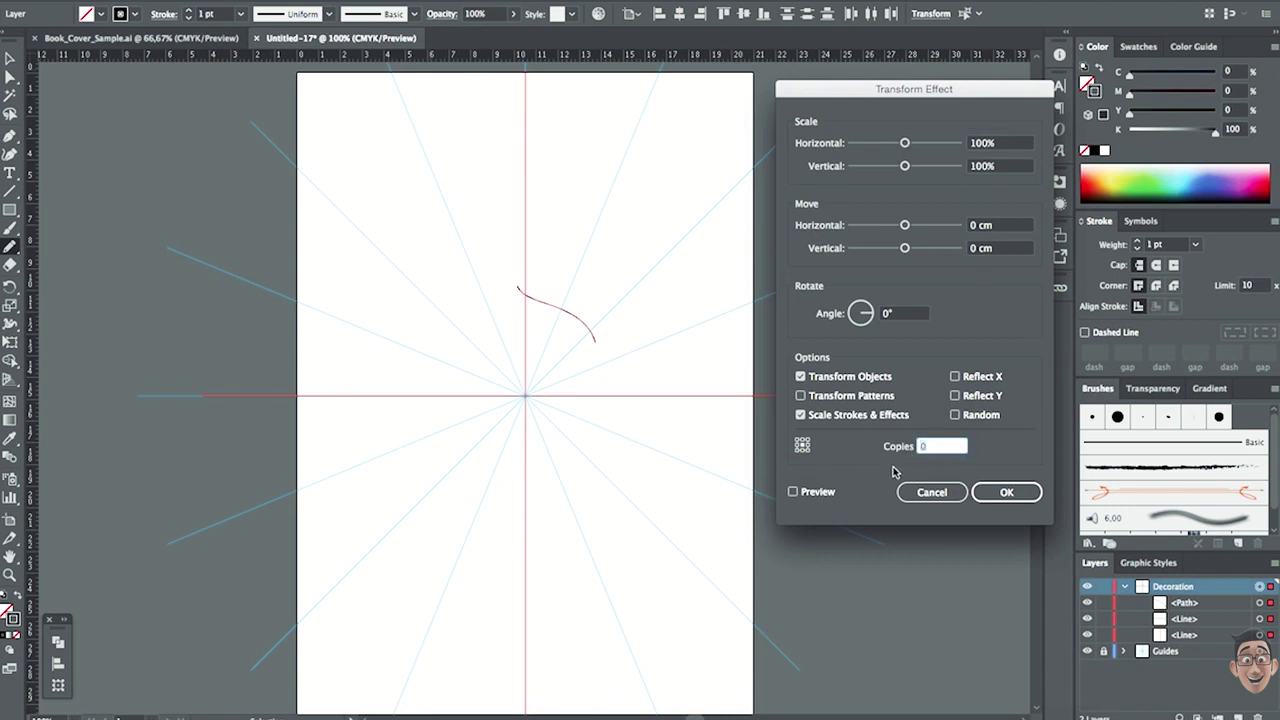
pyautogui.click(957, 397)
pyautogui.click(1026, 497)
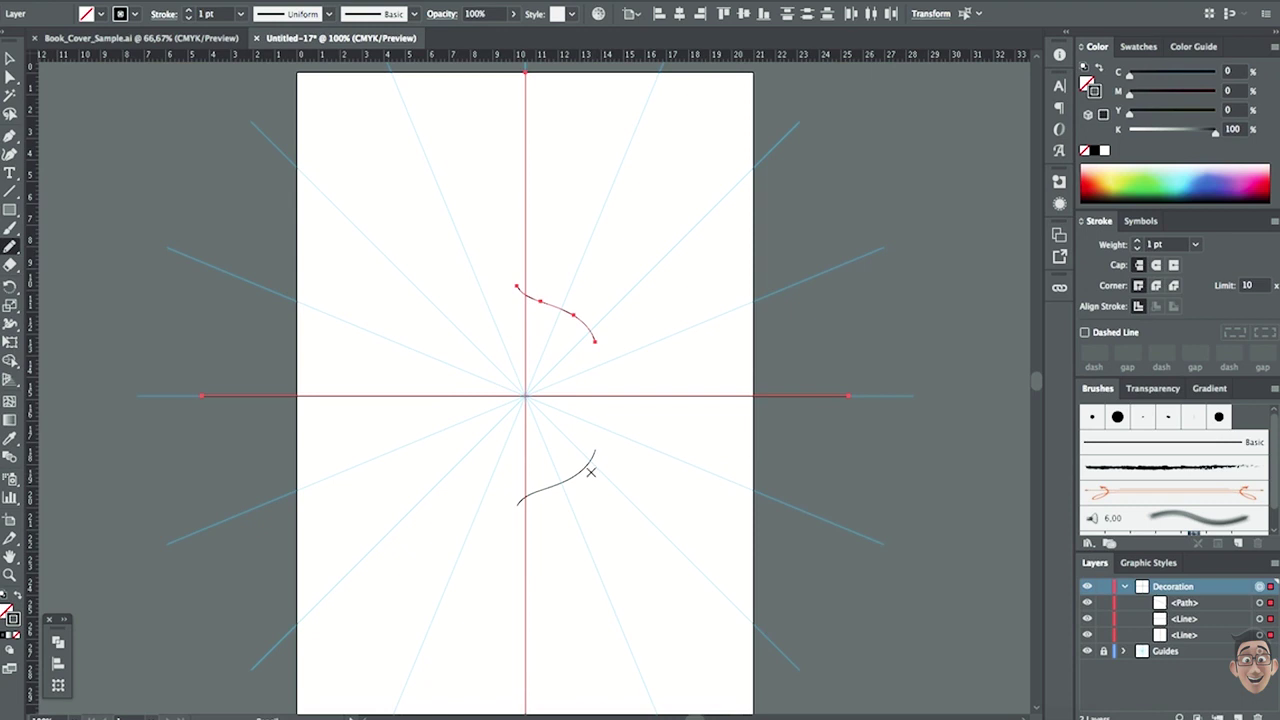
# Step: Apply another Transform effect to the Decoration layer with 3 copies and a 90° rotation angle
pyautogui.click(350, 0)
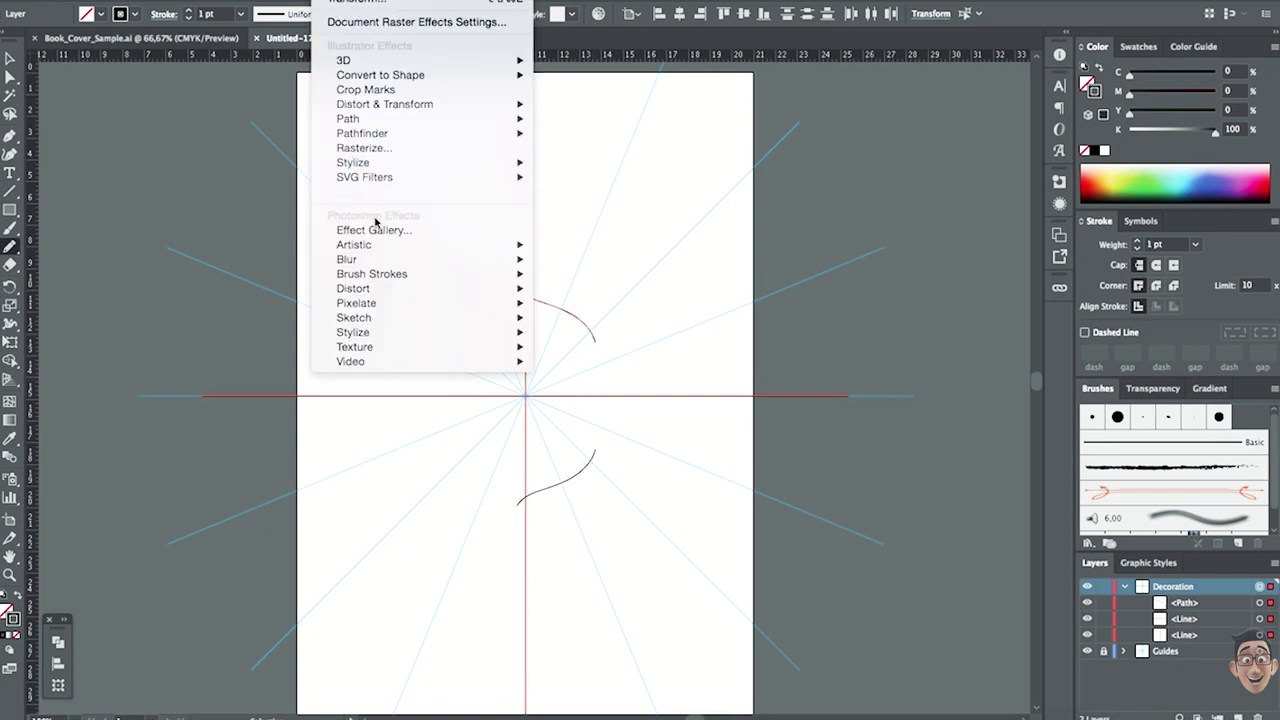
pyautogui.moveTo(407, 110)
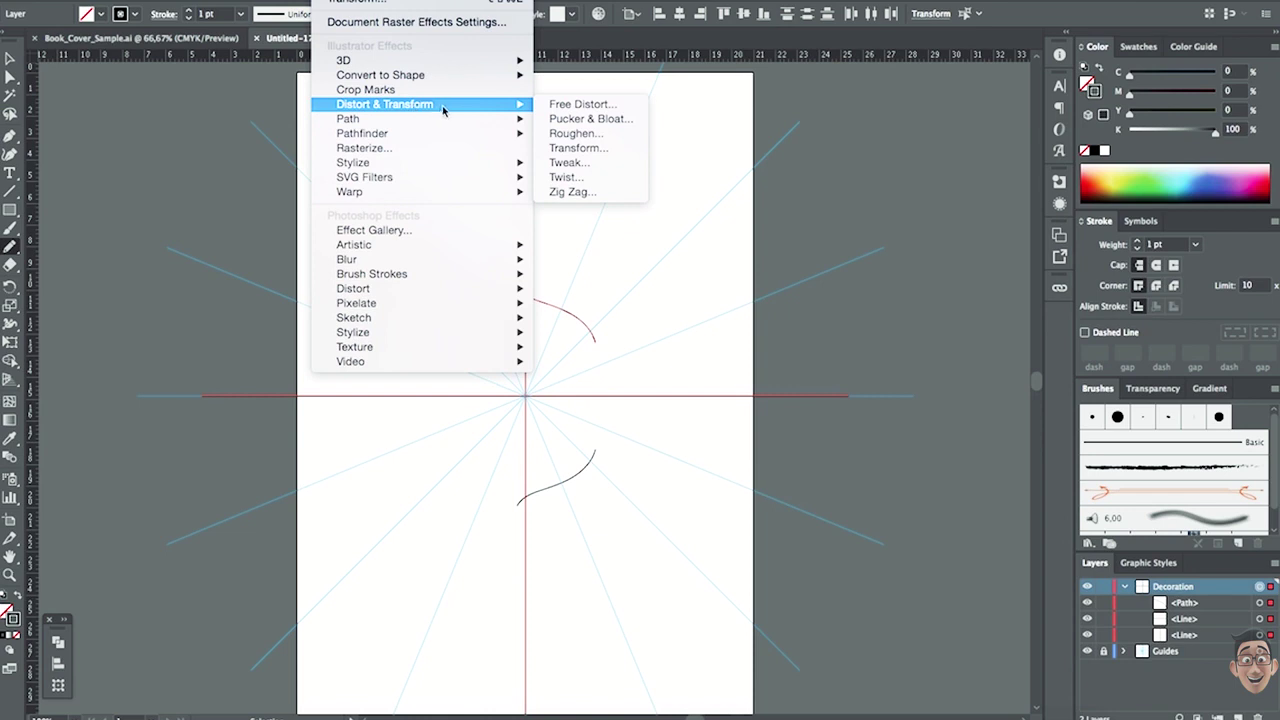
pyautogui.click(610, 152)
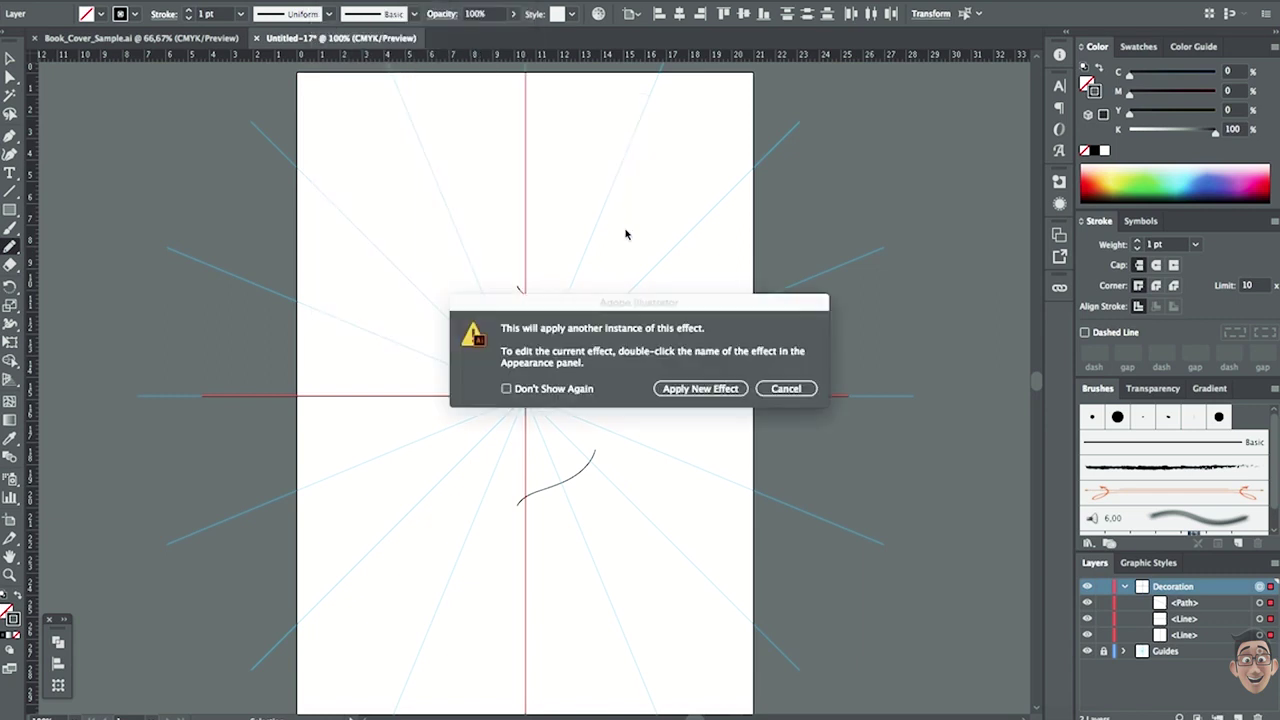
pyautogui.click(698, 392)
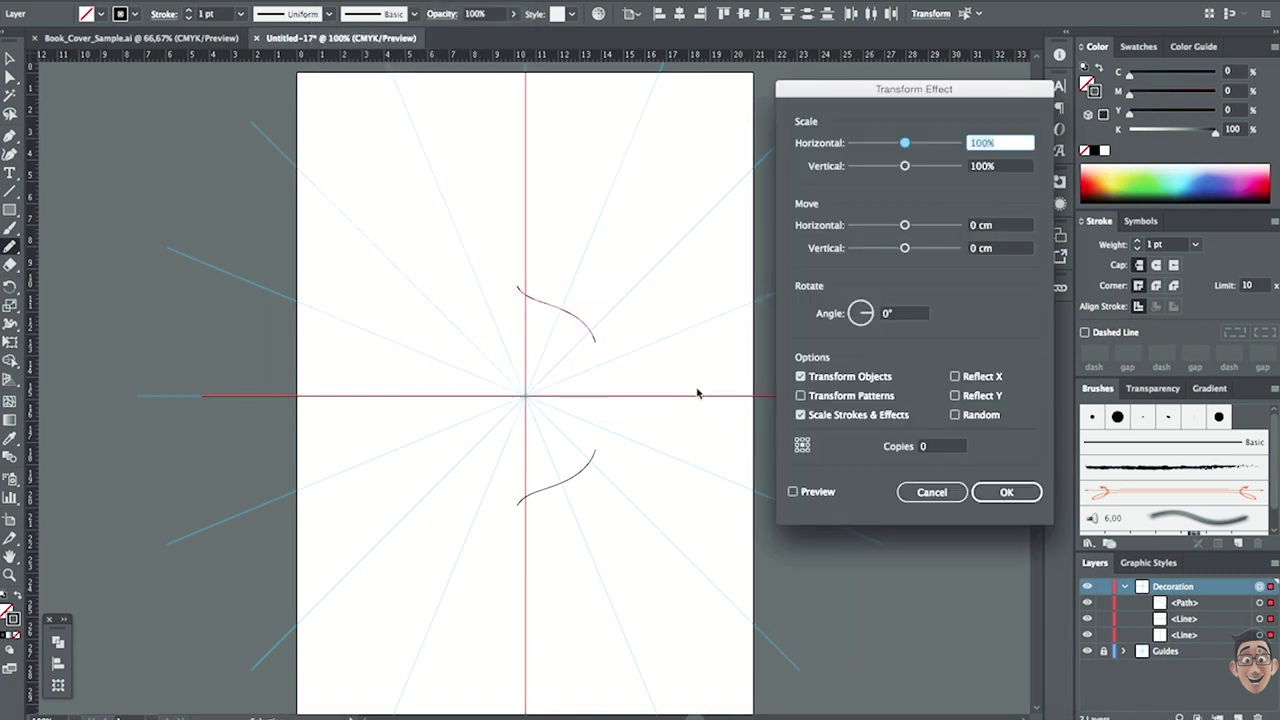
pyautogui.doubleClick(937, 447)
pyautogui.write('3')
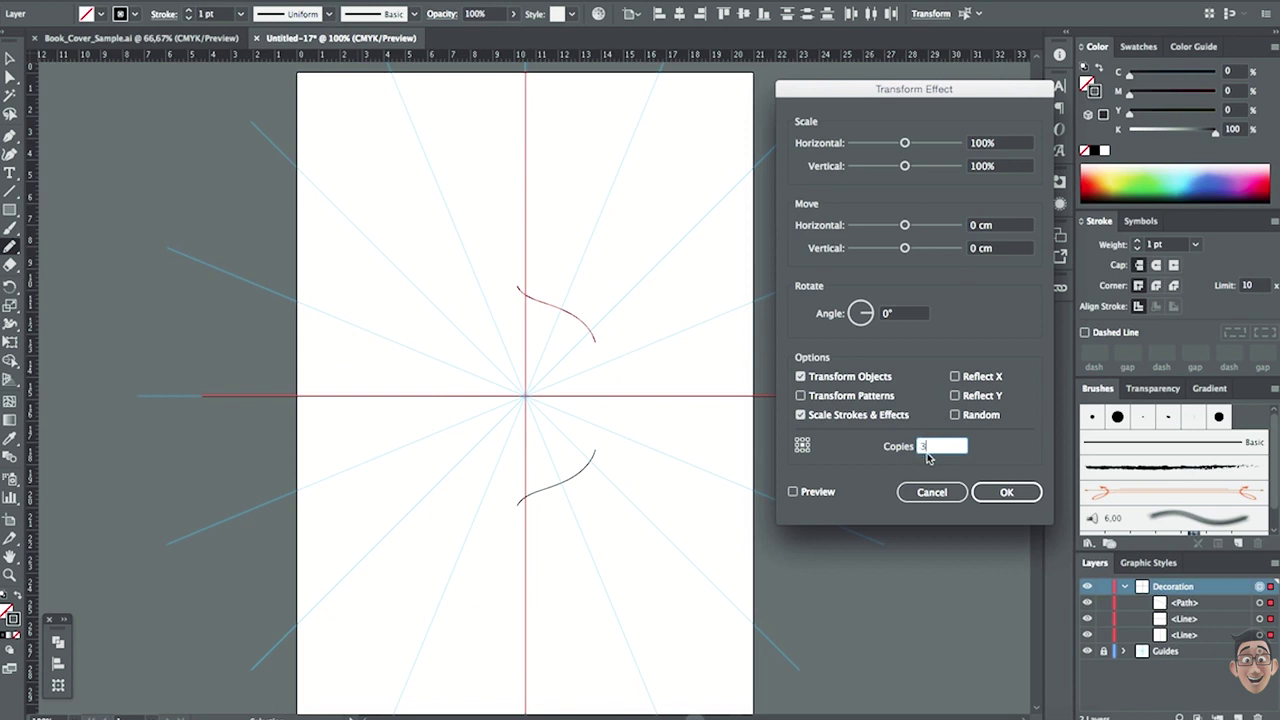
pyautogui.click(794, 492)
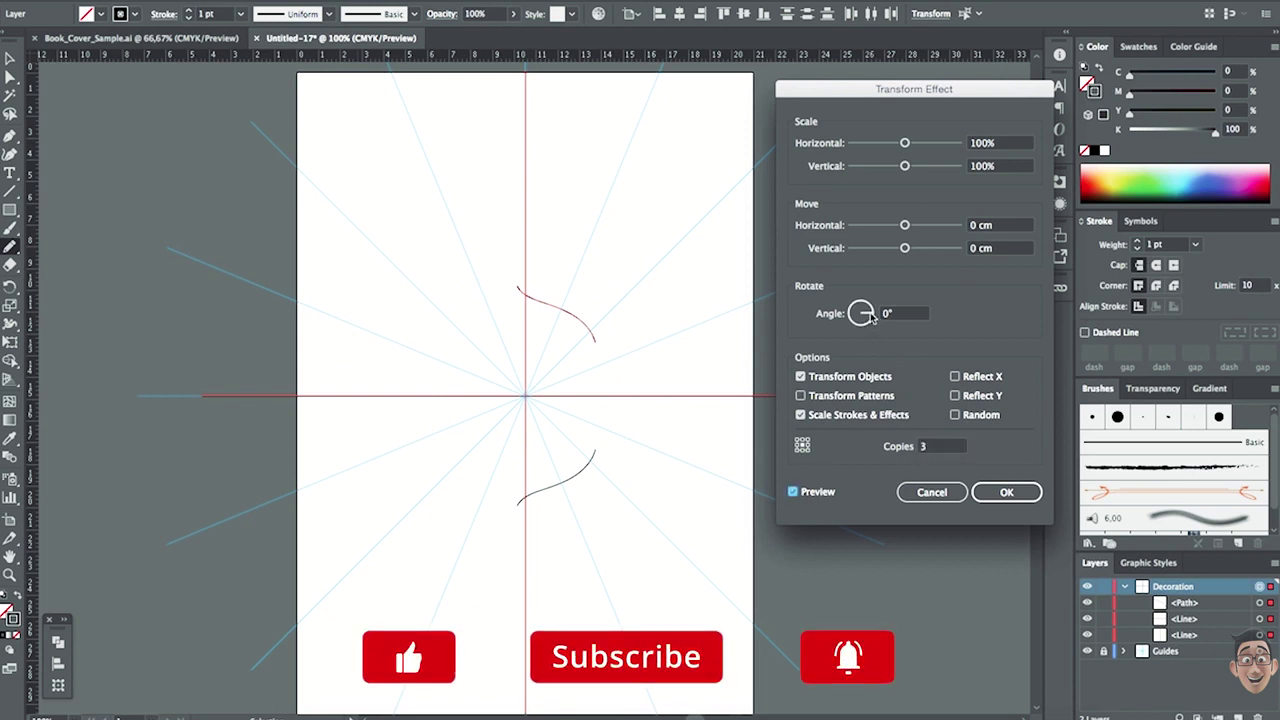
pyautogui.moveTo(870, 316); pyautogui.dragTo(860, 307)
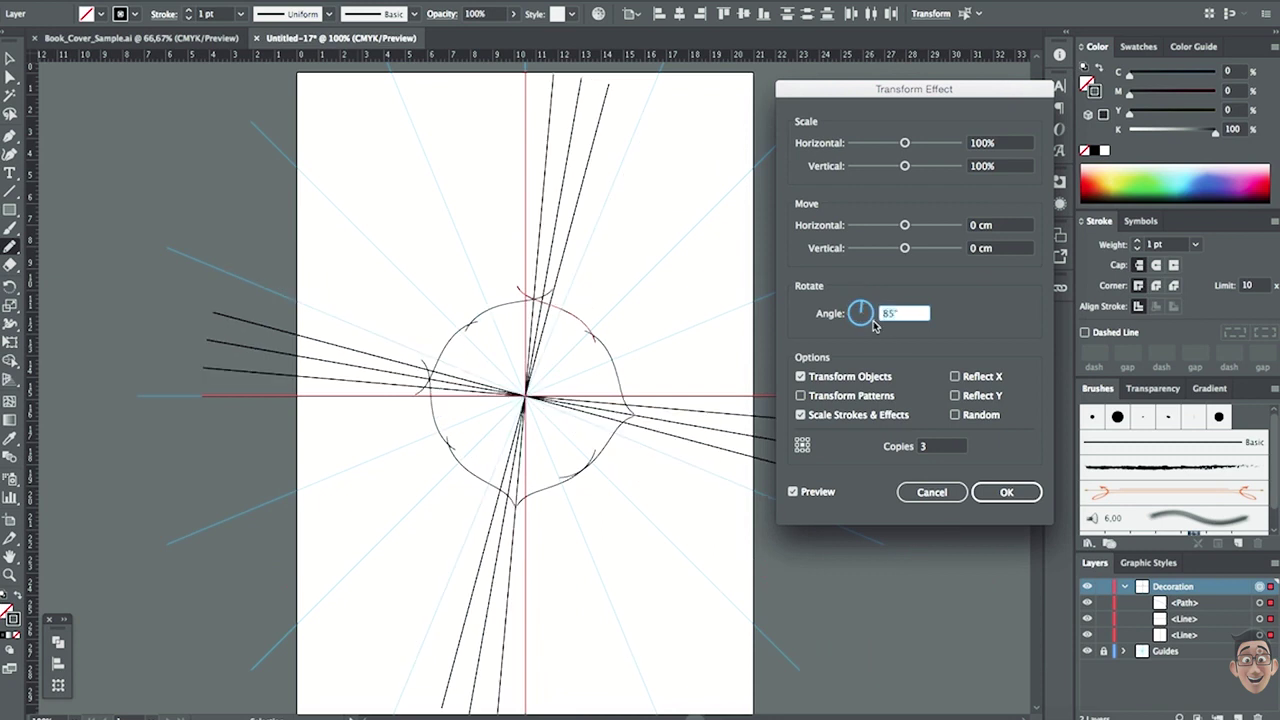
pyautogui.write('90')
pyautogui.click(1006, 492)
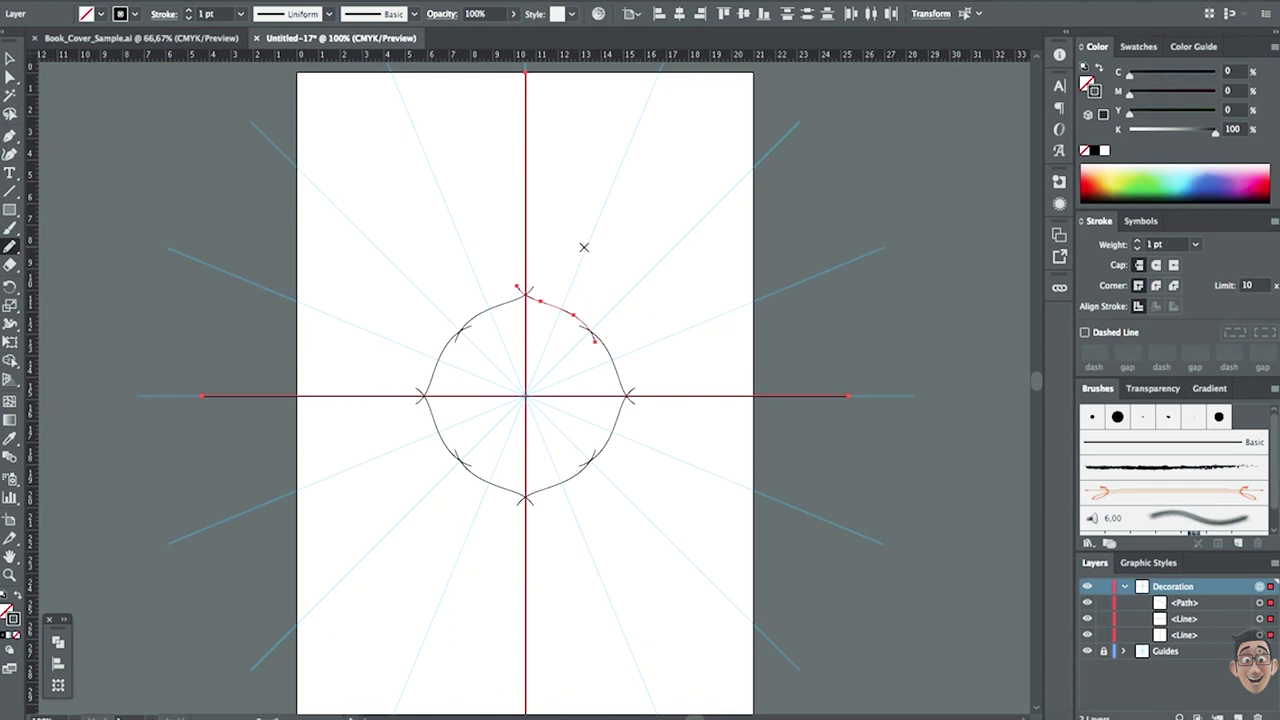
# Step: Examine the crossing curve ends where the mirrored and rotated copies meet along the guides
pyautogui.scroll(1, 924, 650)
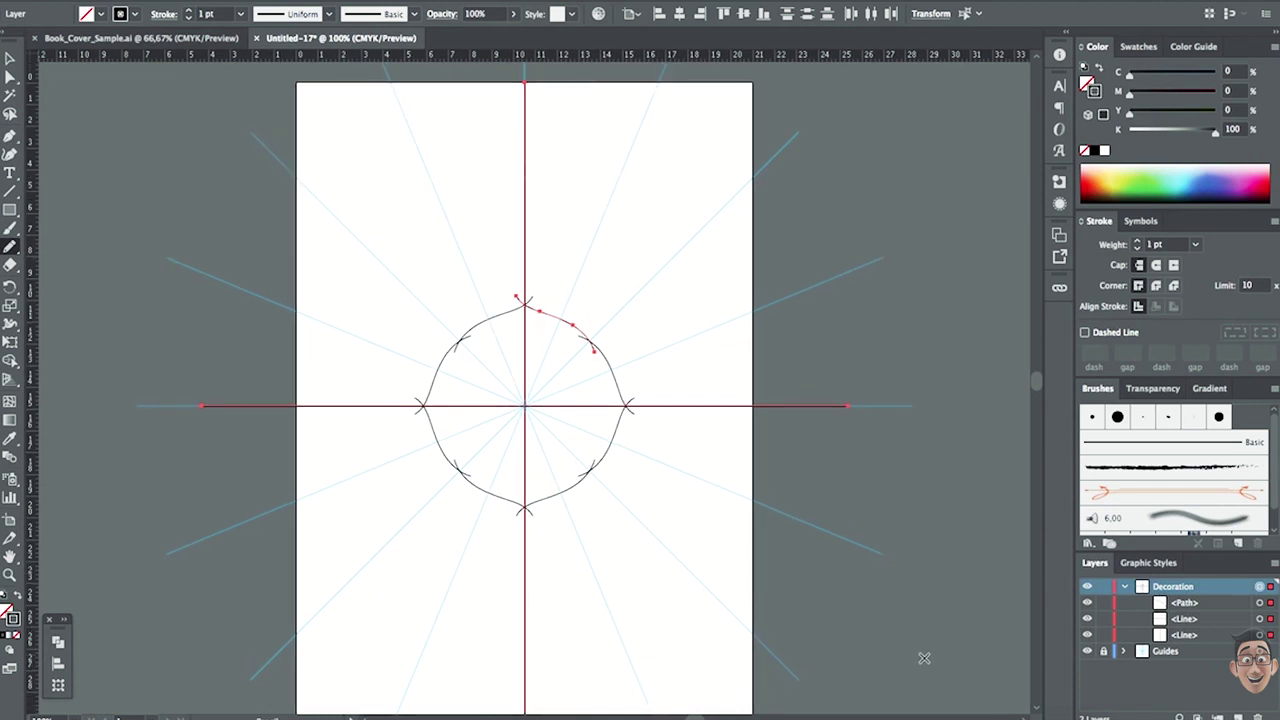
pyautogui.press('super+equal')
pyautogui.press('super+equal')
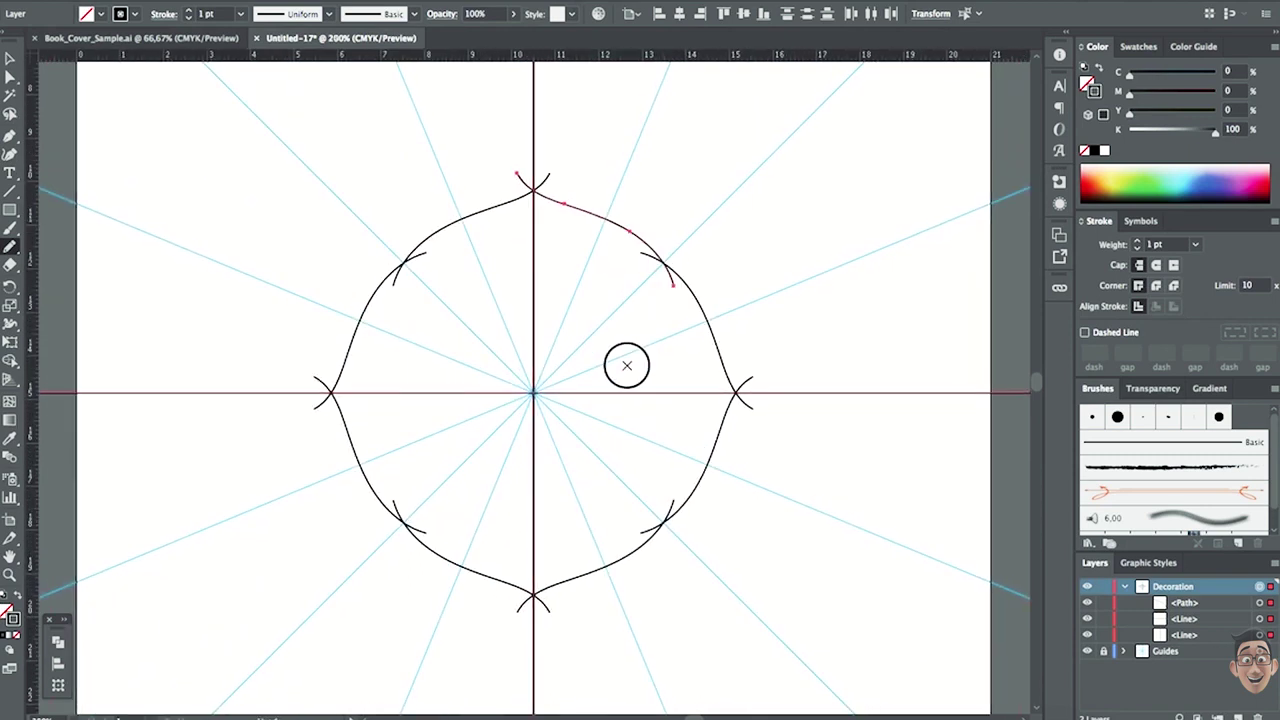
pyautogui.press('super+equal')
pyautogui.scroll(10, 598, 386)
pyautogui.hscroll(6, 598, 386)
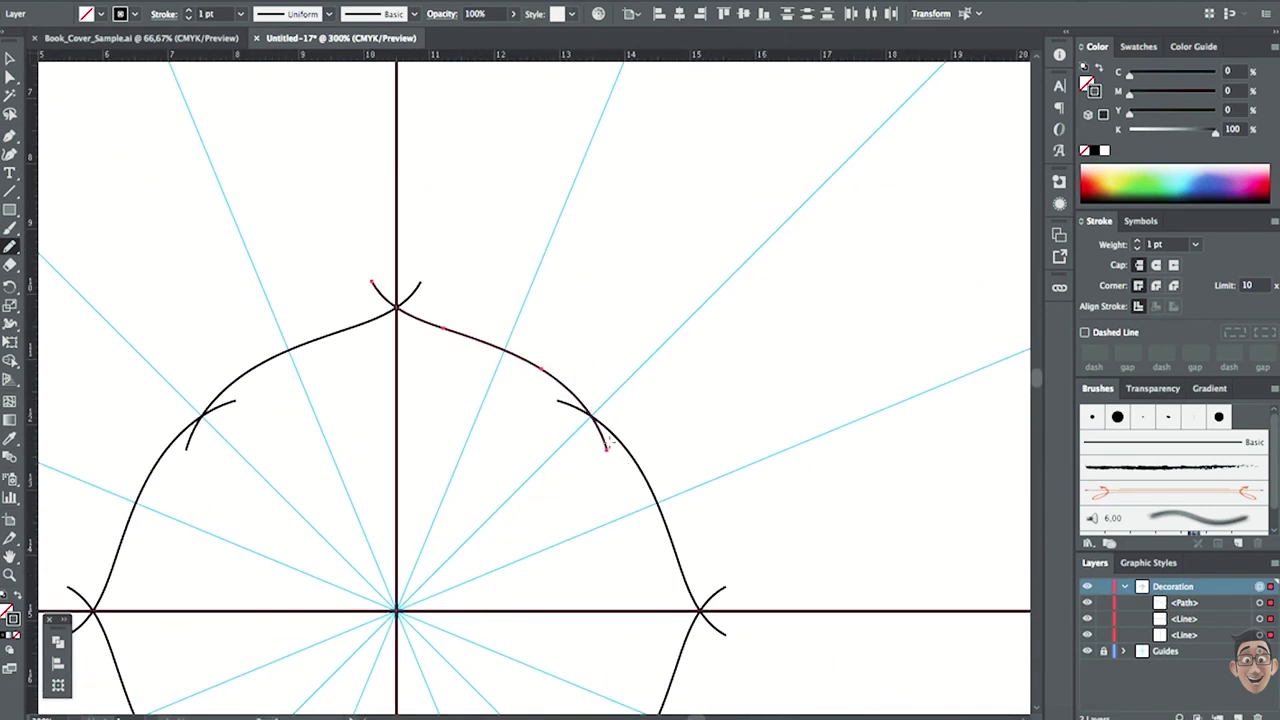
pyautogui.scroll(2, 614, 386)
pyautogui.hscroll(1, 614, 386)
pyautogui.press('super+minus')
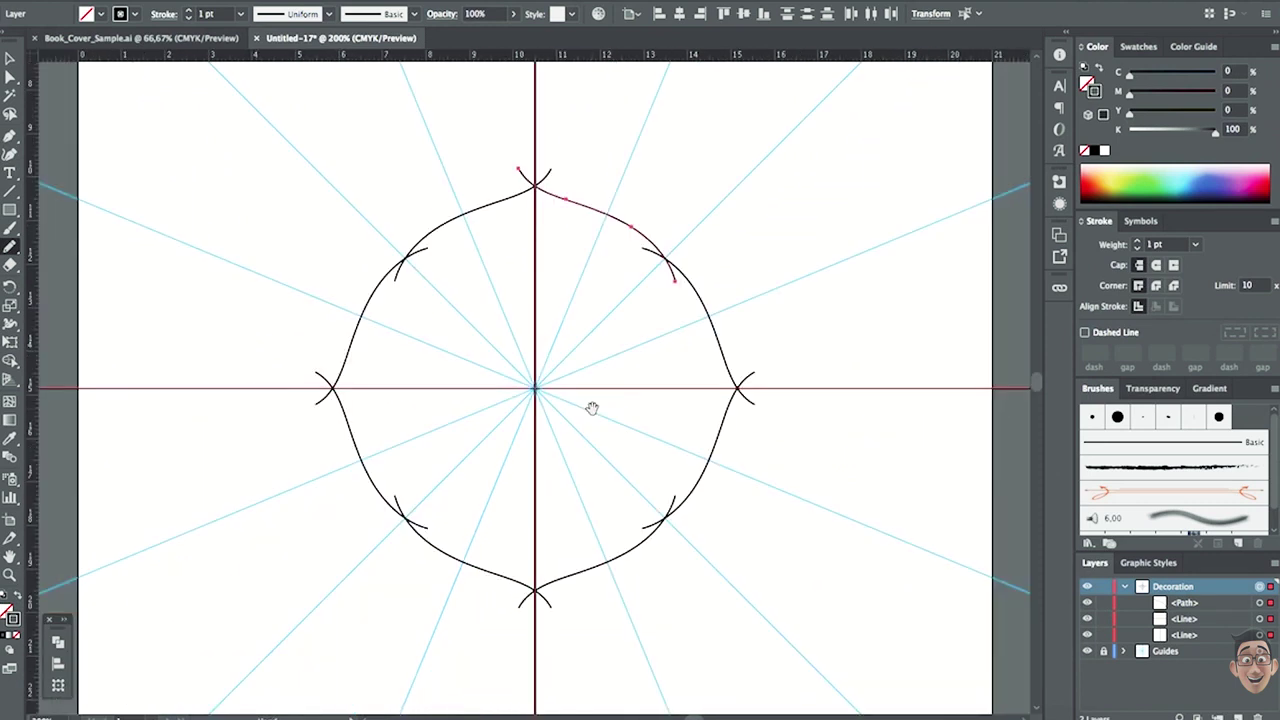
# Step: Draw a square about 10.5 cm wide from the page center up to where the 45° guide meets the right page edge
pyautogui.scroll(6, 591, 420)
pyautogui.hscroll(4, 591, 420)
pyautogui.click(12, 212)
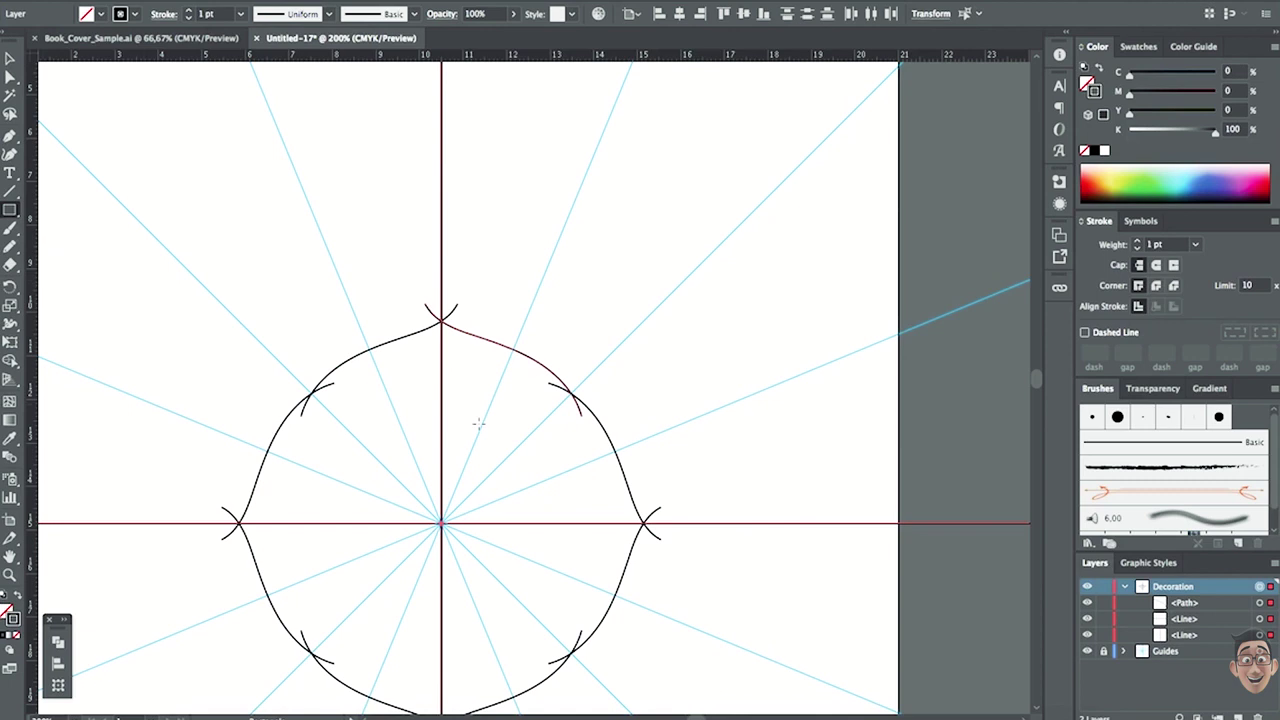
pyautogui.scroll(3, 526, 460)
pyautogui.hscroll(4, 526, 460)
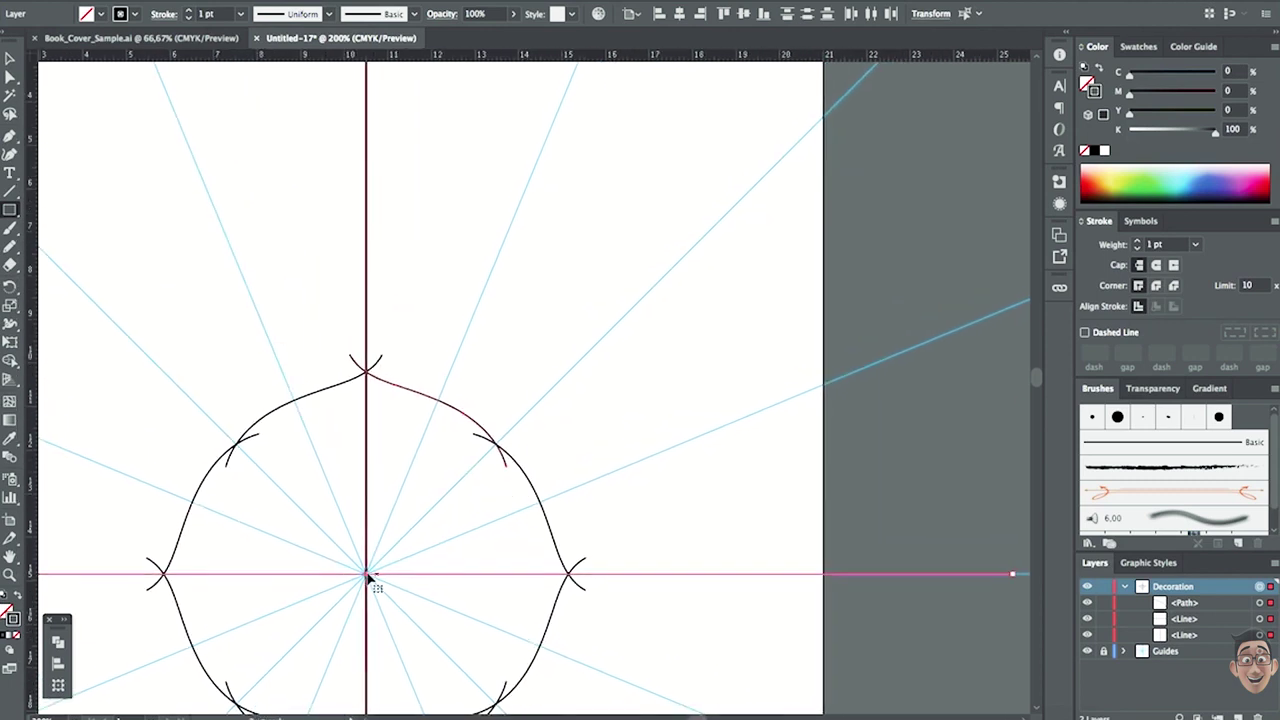
pyautogui.click(523, 557)
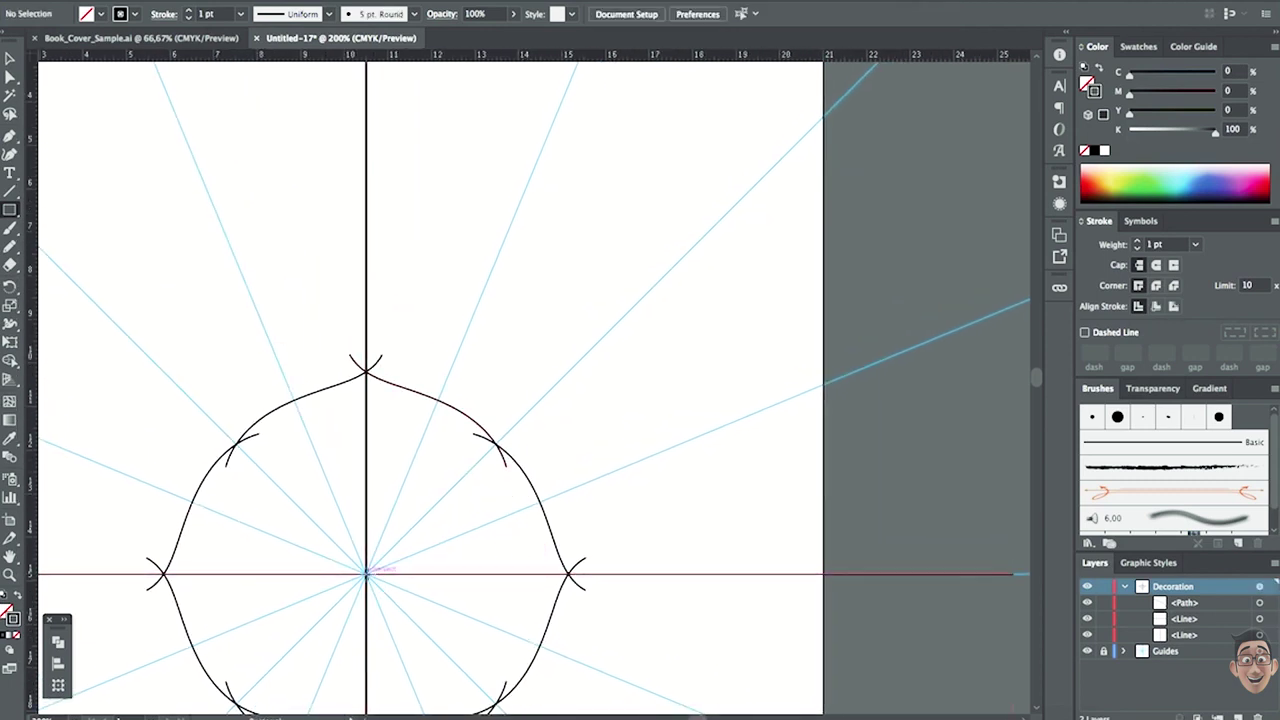
pyautogui.moveTo(366, 573); pyautogui.dragTo(823, 118)
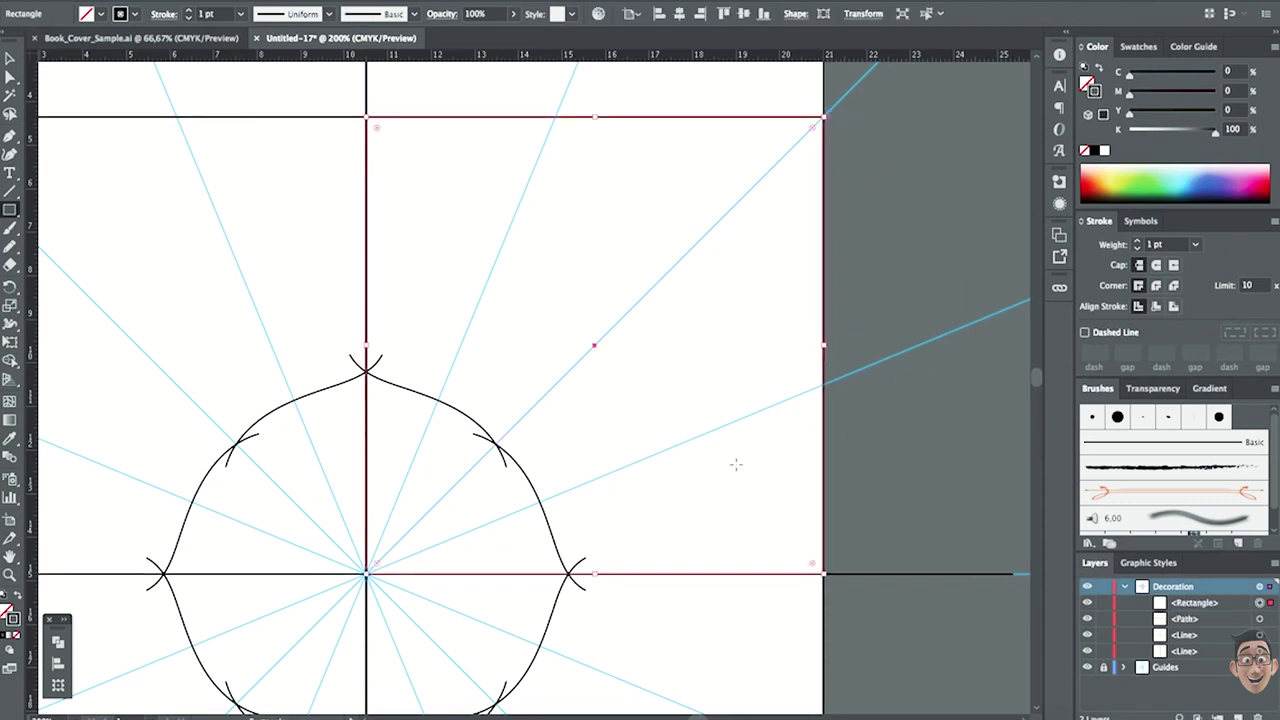
# Step: Remove the square's lower-right anchor point with the Pen tool to turn it into a triangle bounded by the 45° guide
pyautogui.hscroll(-3, 622, 455)
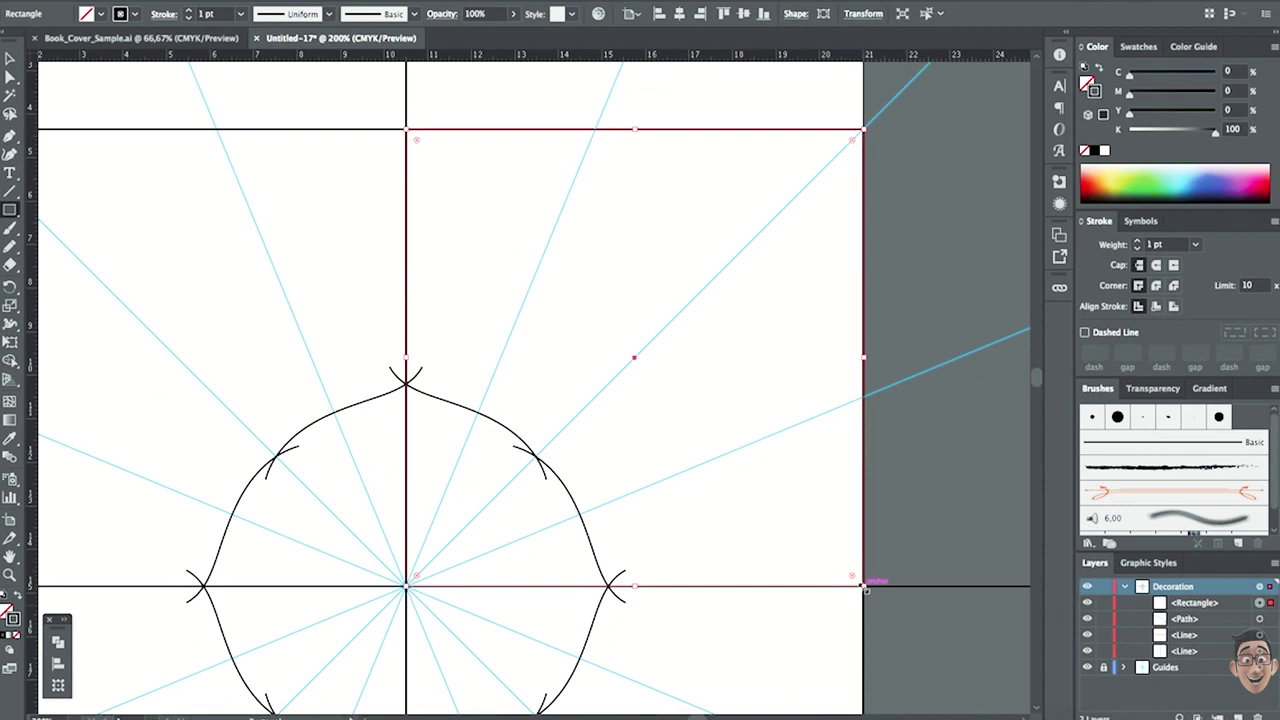
pyautogui.click(10, 76)
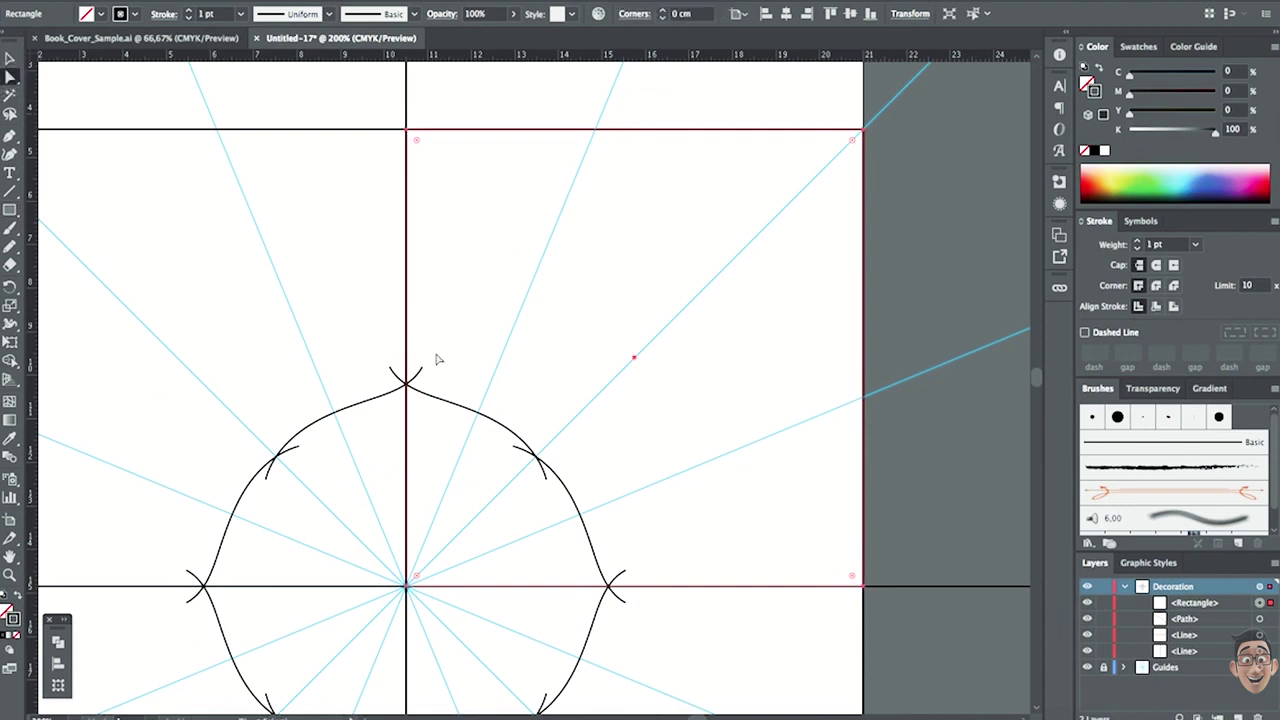
pyautogui.click(864, 588)
pyautogui.press('p')
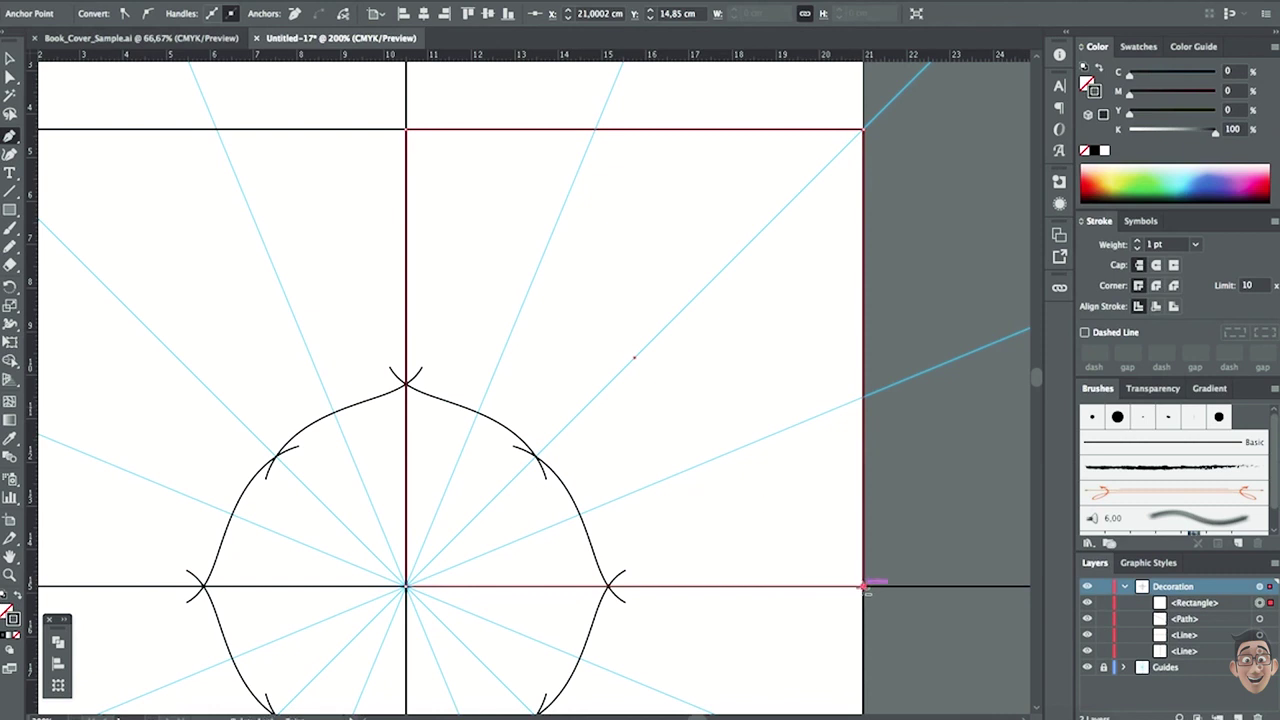
pyautogui.click(866, 588)
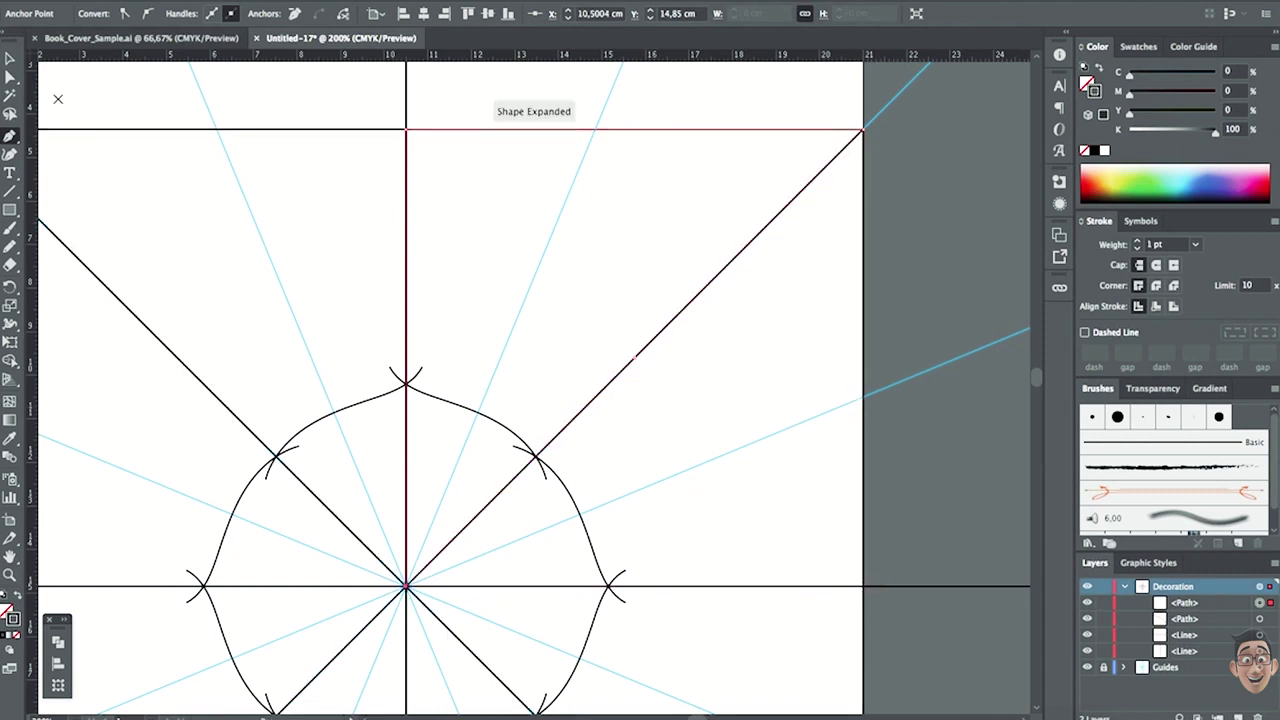
# Step: Make a clipping mask for the Decoration layer from the triangle and deselect it
pyautogui.click(11, 60)
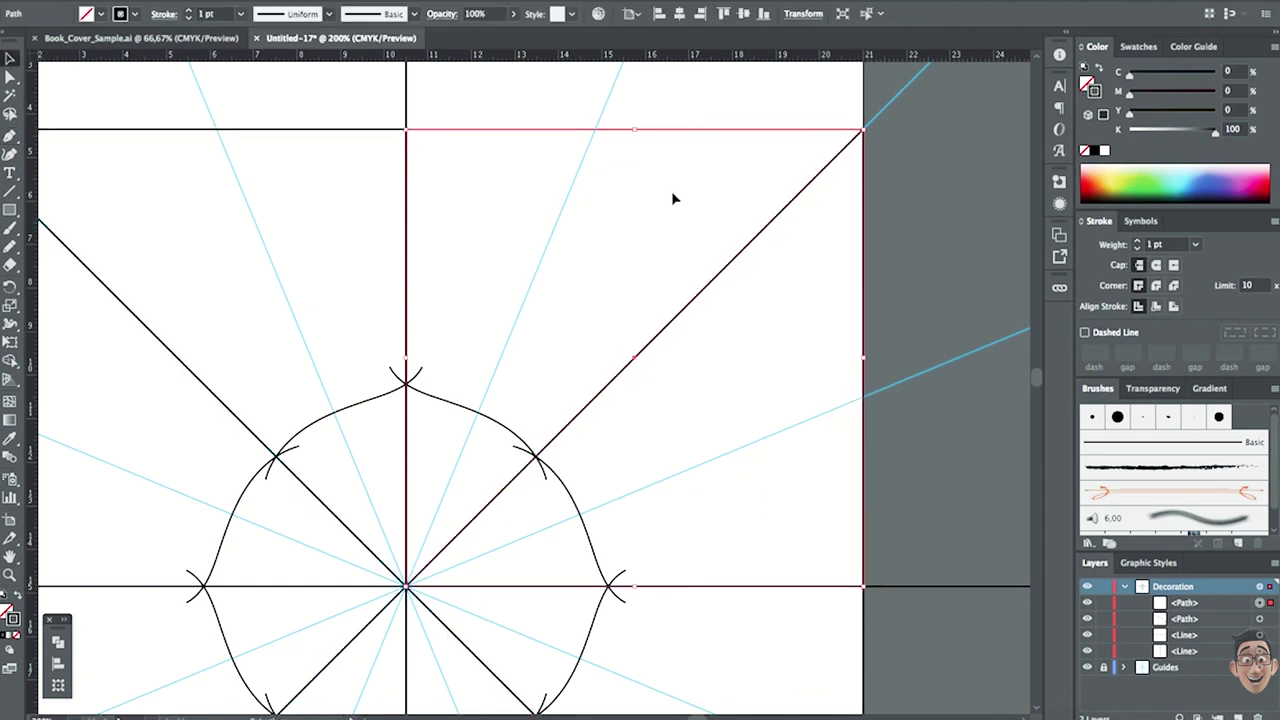
pyautogui.press('super+minus')
pyautogui.hscroll(-3, 566, 329)
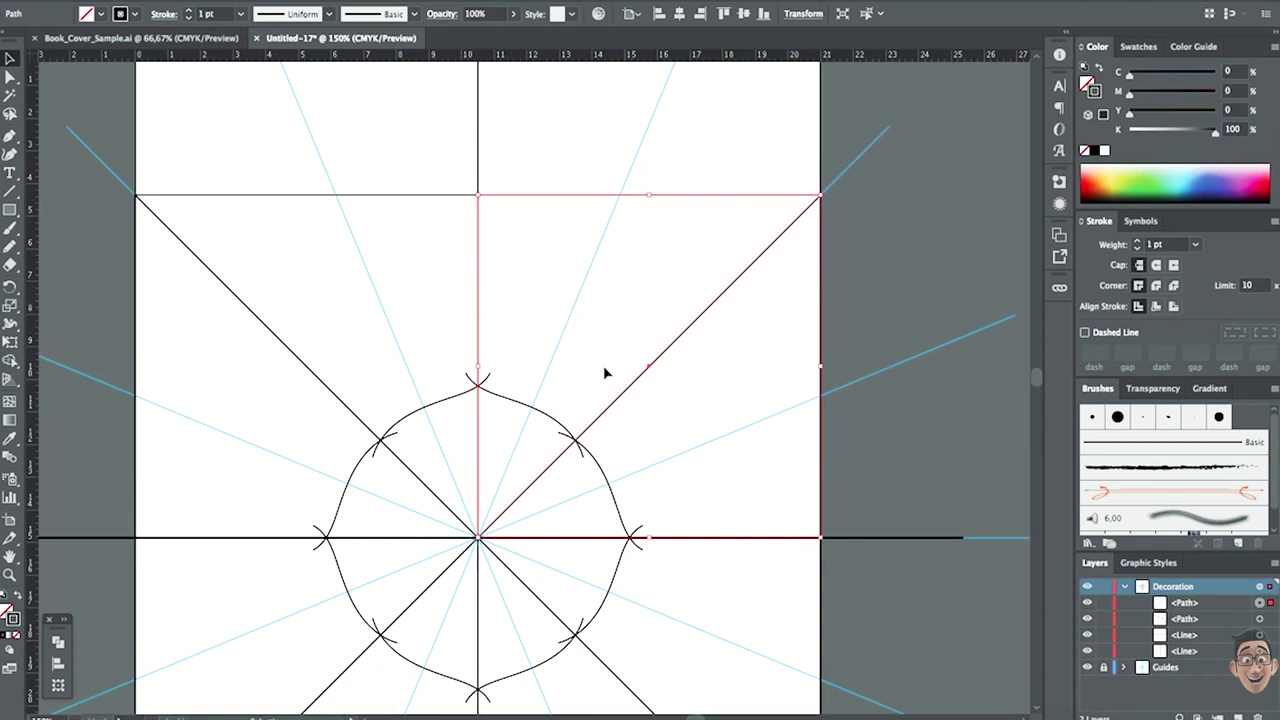
pyautogui.hscroll(3, 700, 465)
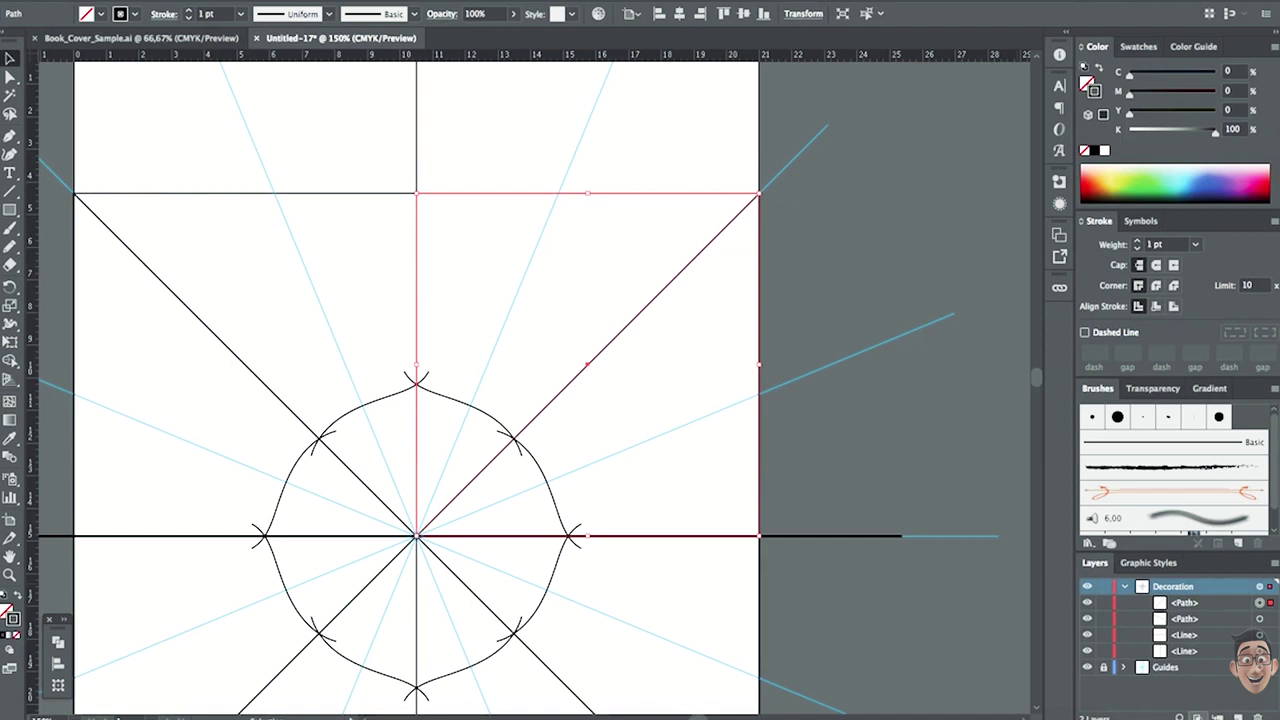
pyautogui.click(1196, 716)
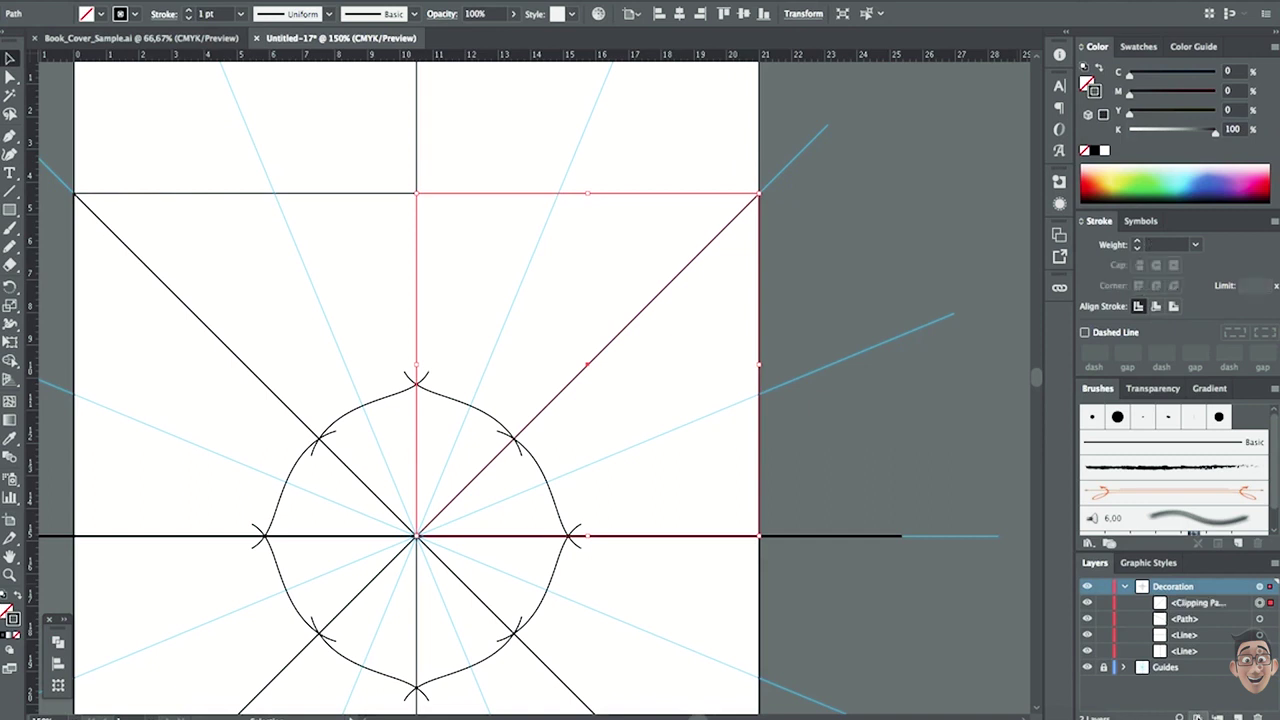
pyautogui.click(656, 492)
pyautogui.hotkey('ctrl', '-')
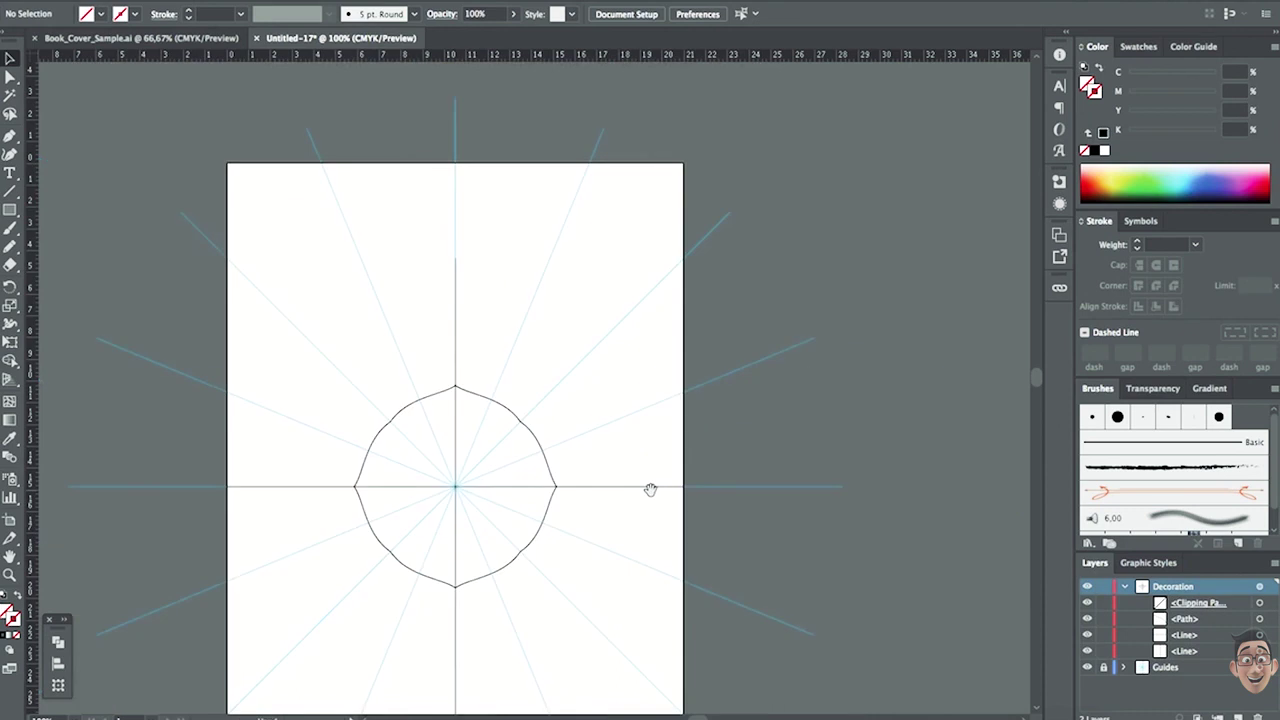
pyautogui.hotkey('ctrl', '+')
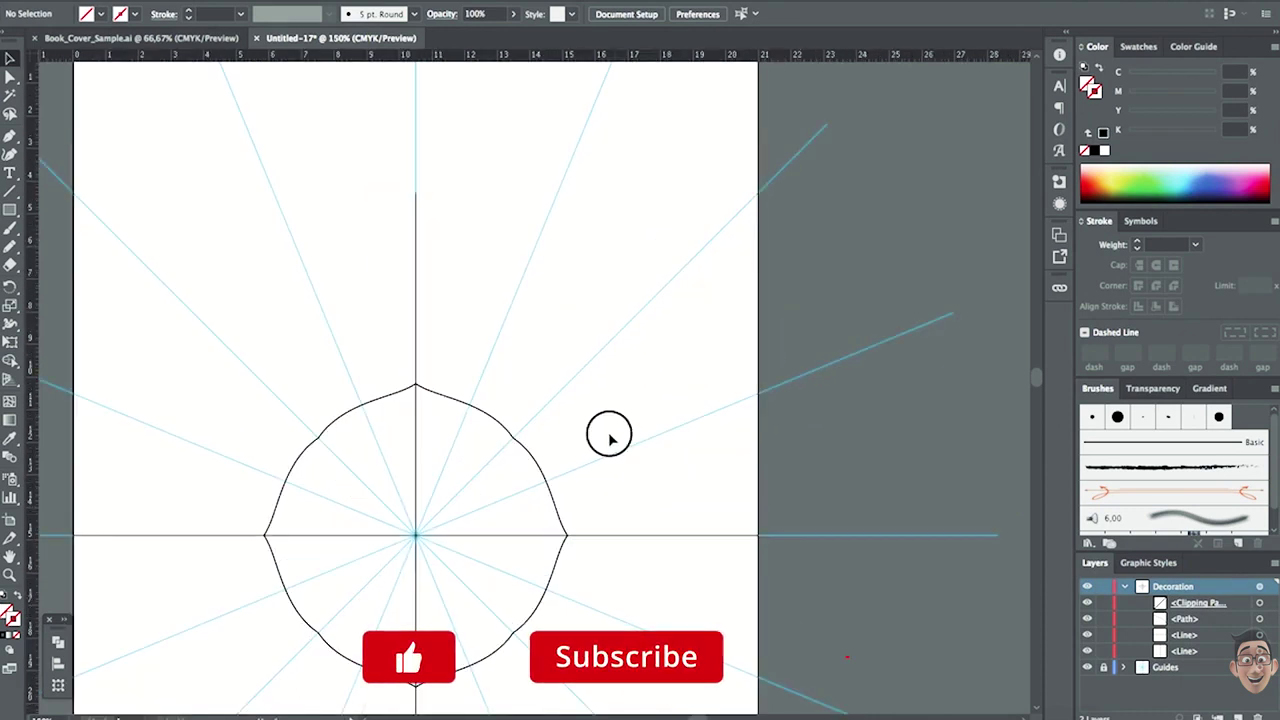
pyautogui.moveTo(606, 434); pyautogui.dragTo(669, 428)
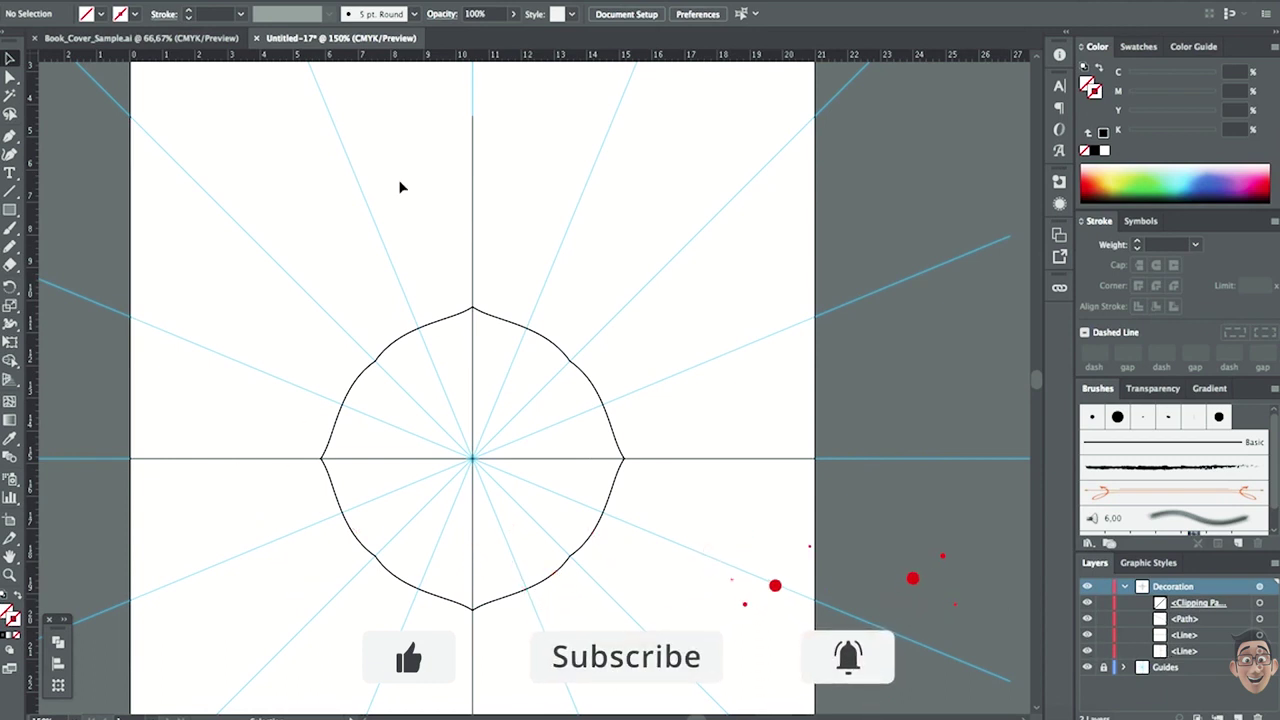
# Step: Hide the two straight lines in the Decoration layer and lock its clipping path
pyautogui.click(1087, 651)
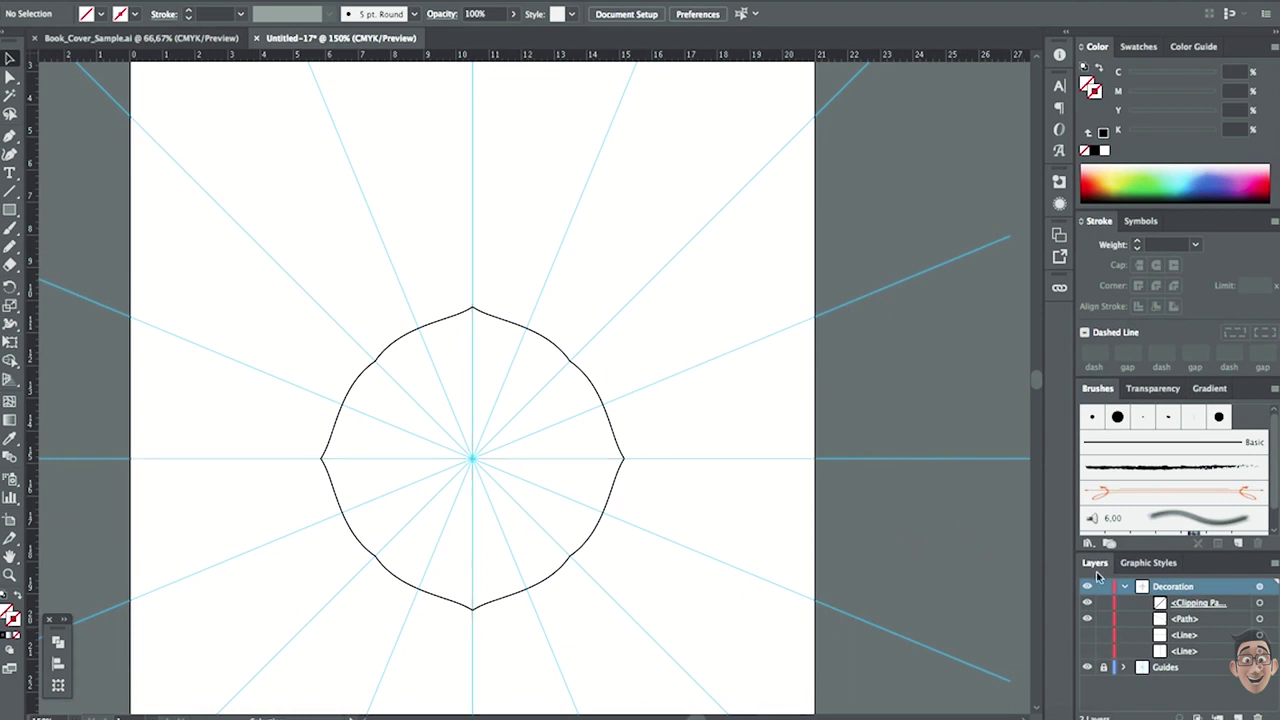
pyautogui.click(1104, 605)
pyautogui.moveTo(604, 539); pyautogui.dragTo(634, 531)
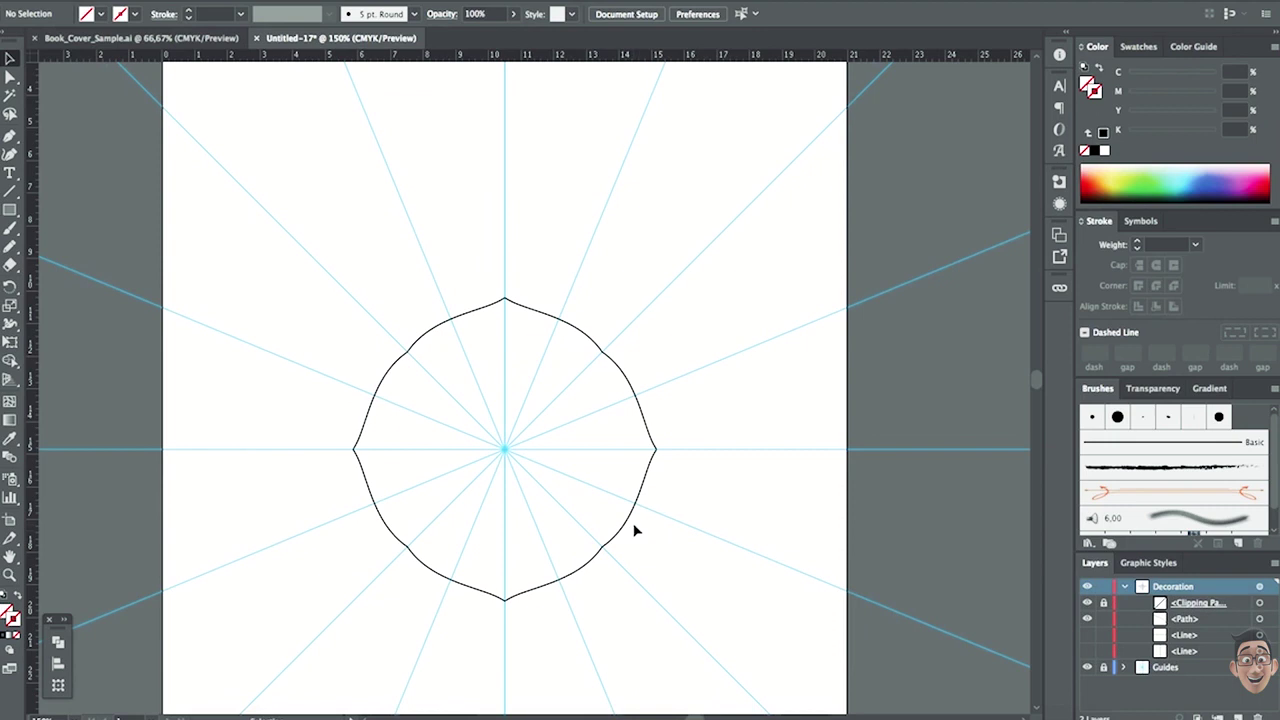
pyautogui.press('super+1')
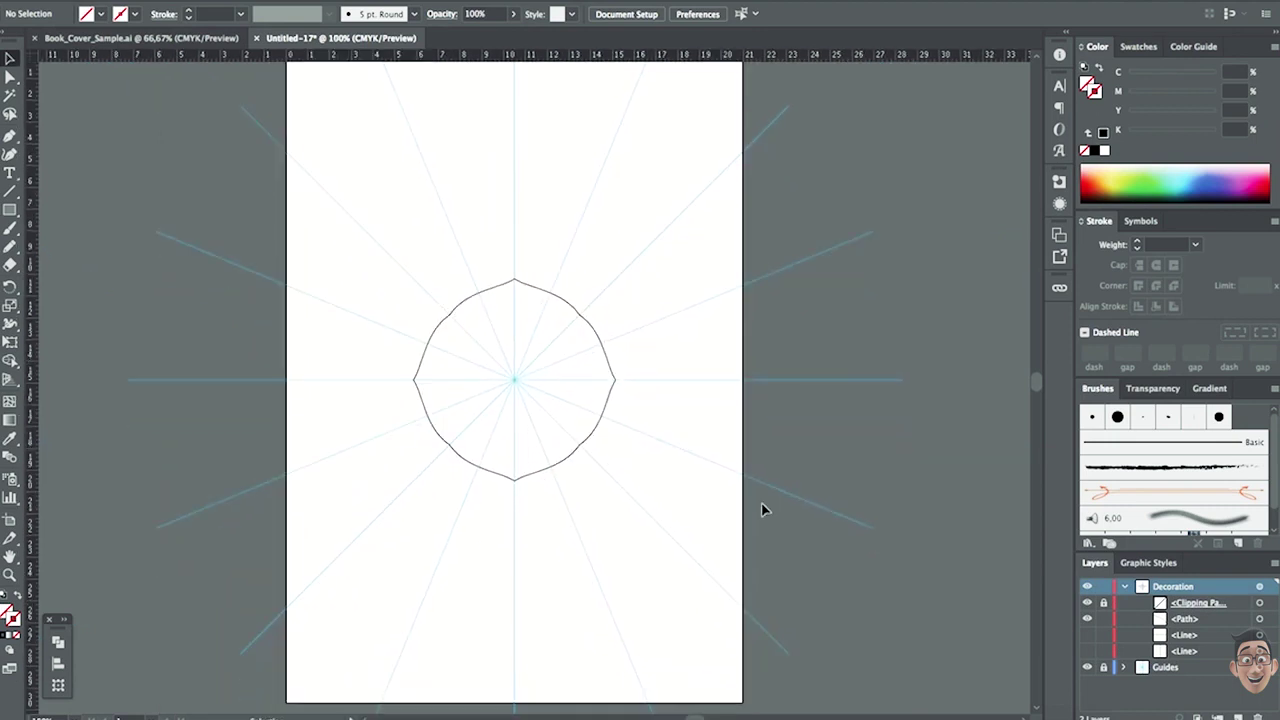